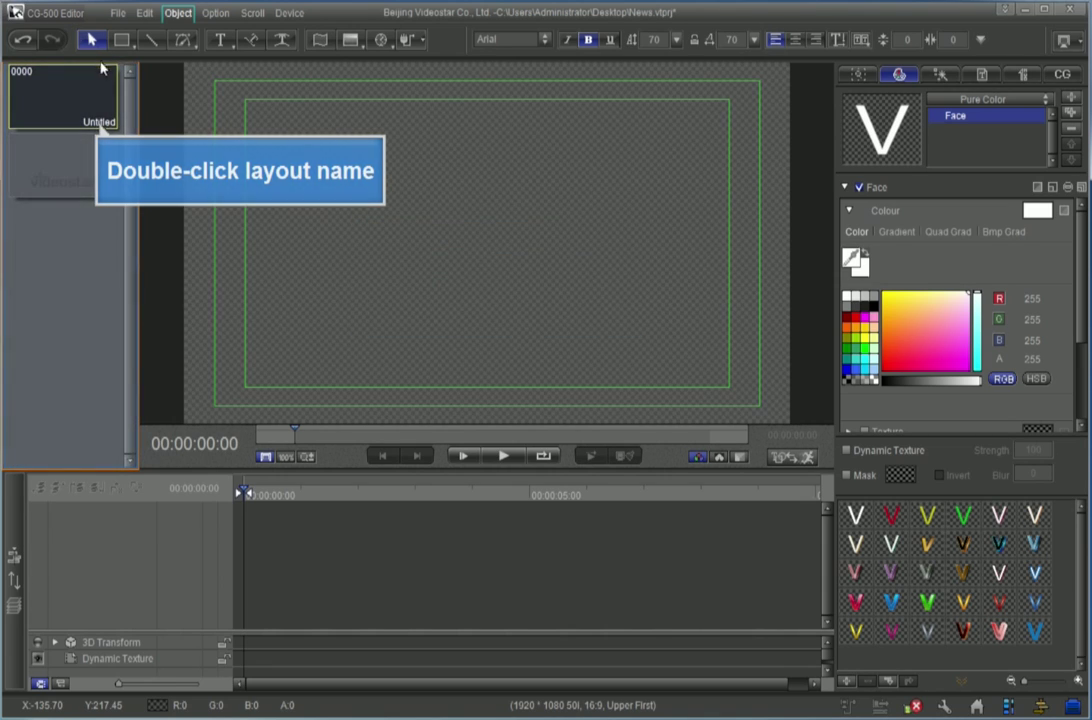
# Rename the untitled layout 0000 as Clock.
pyautogui.doubleClick(112, 126)
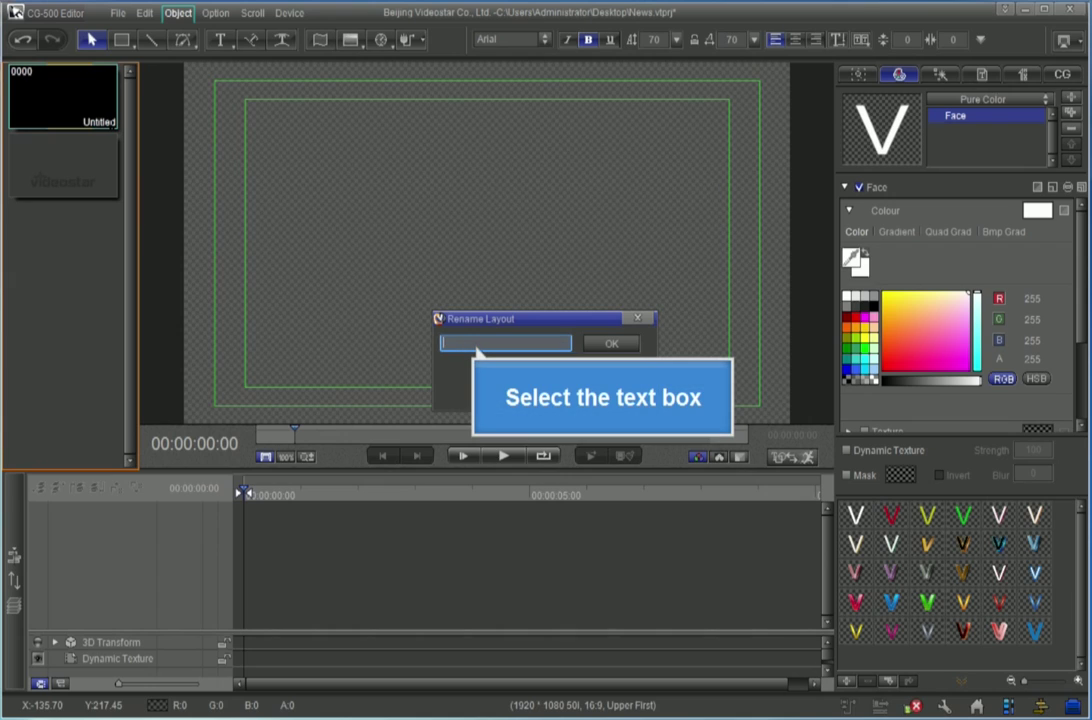
pyautogui.click(446, 343)
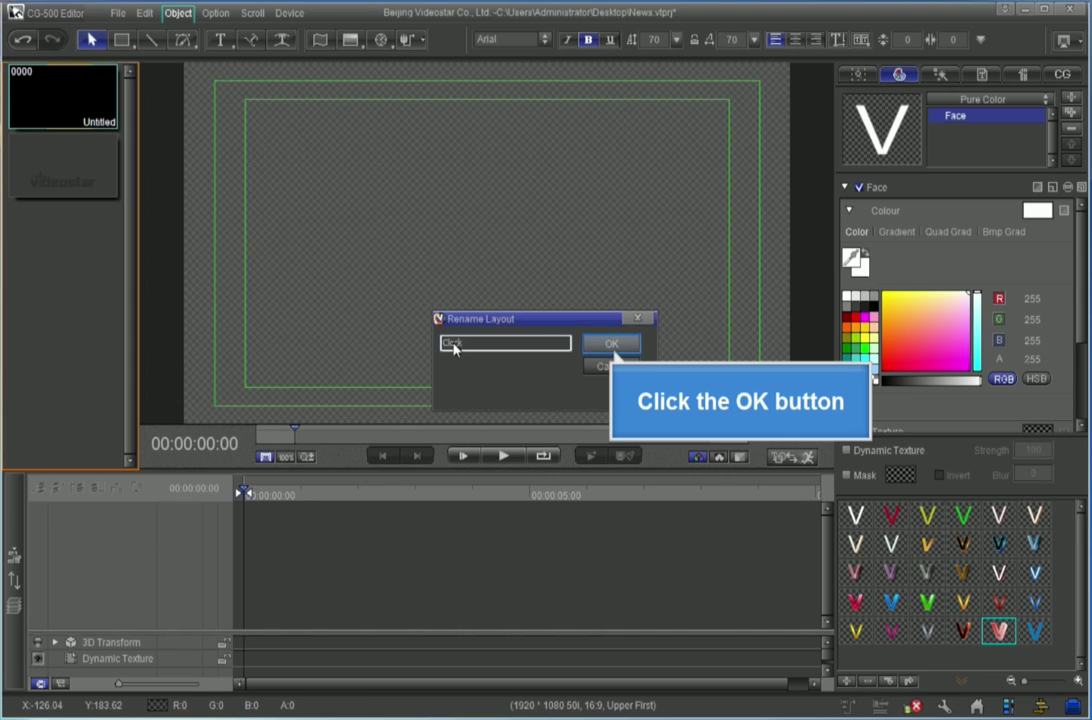
pyautogui.click(612, 345)
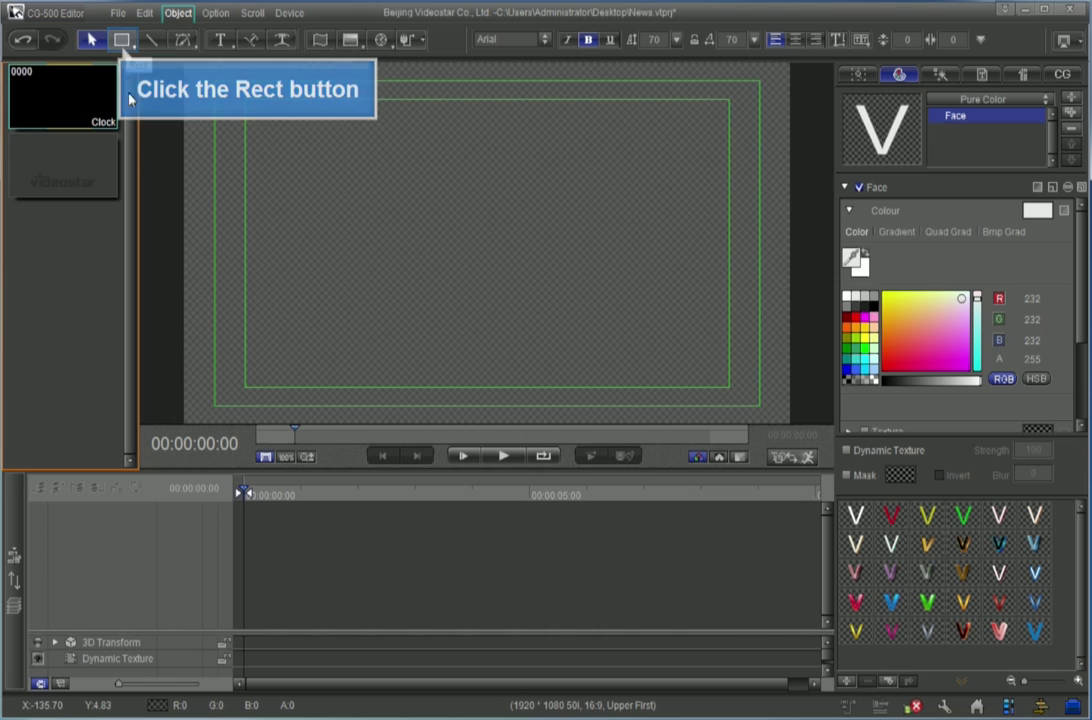
# Draw a small wide rectangle in the upper-right corner of the safe area and apply the red-to-white gradient shader template to it.
pyautogui.click(121, 40)
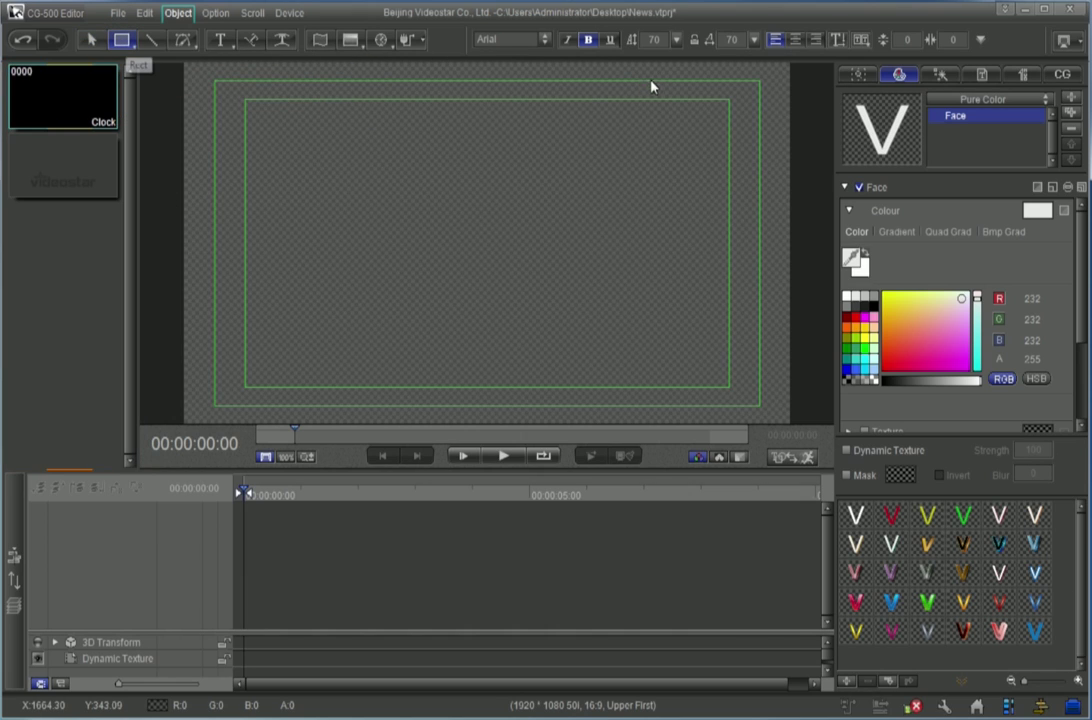
pyautogui.moveTo(653, 83); pyautogui.dragTo(759, 121)
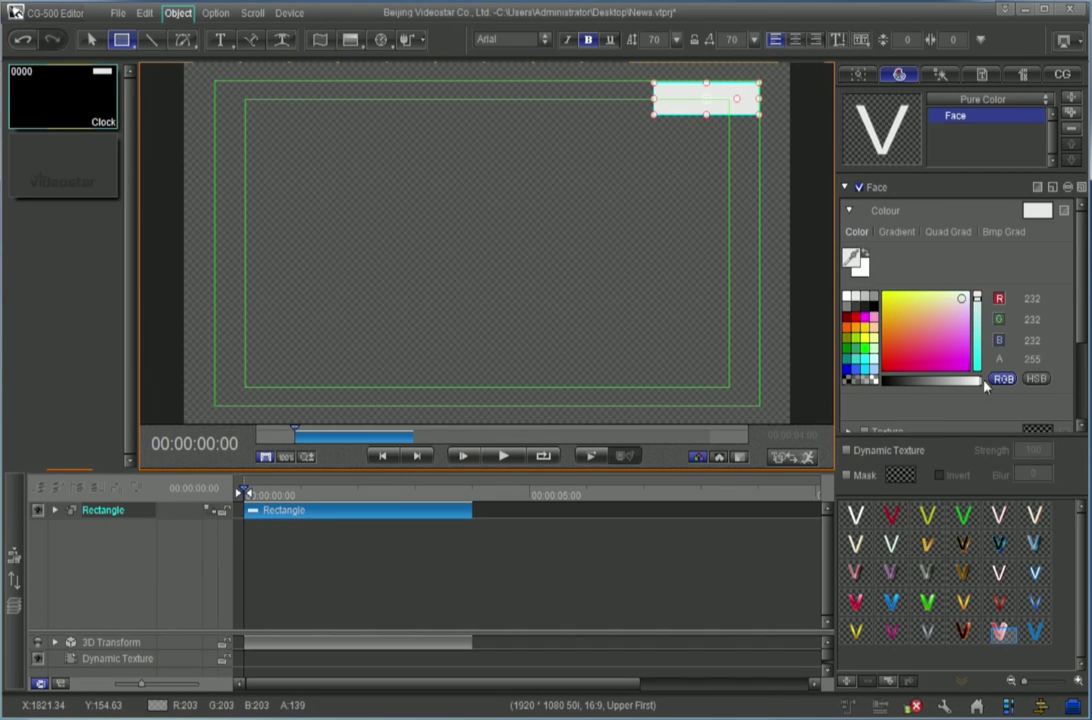
pyautogui.click(1000, 632)
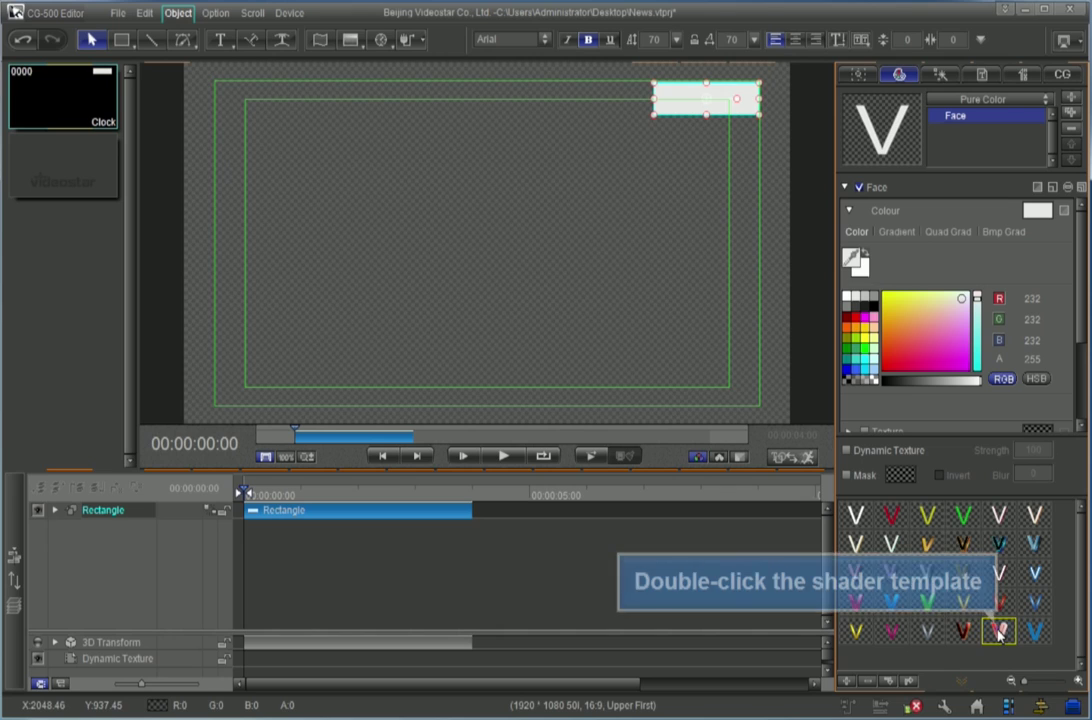
pyautogui.doubleClick(998, 632)
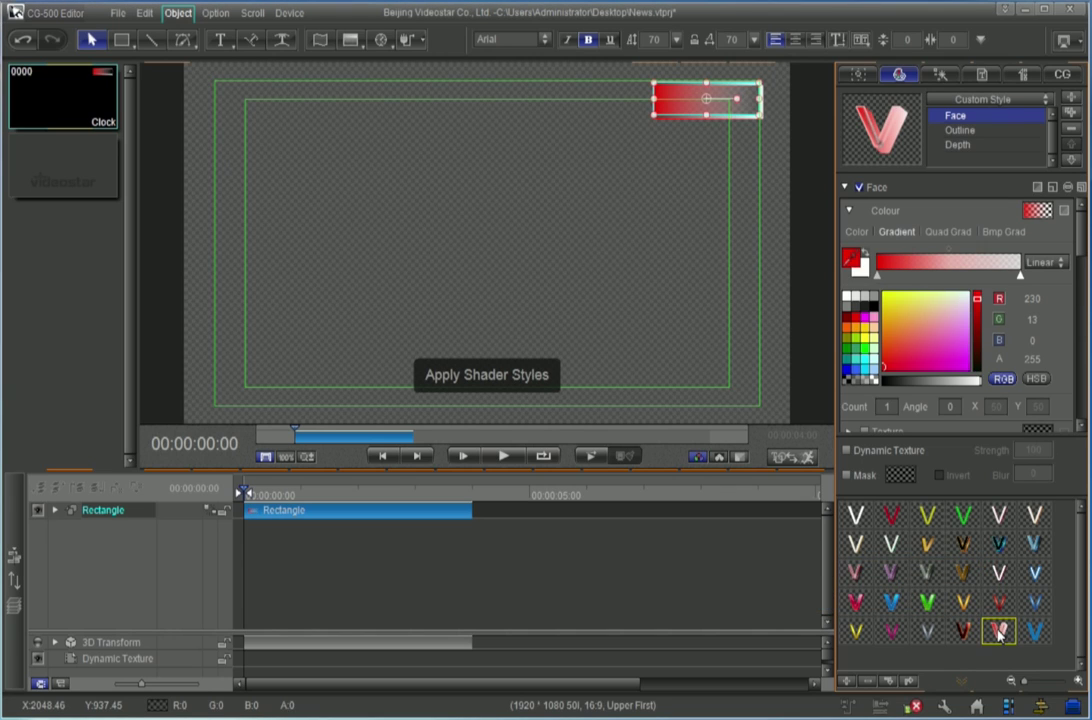
# Add a clock object just below the rectangle at about X 1659, Y 230 and set it to System Time.
pyautogui.click(379, 42)
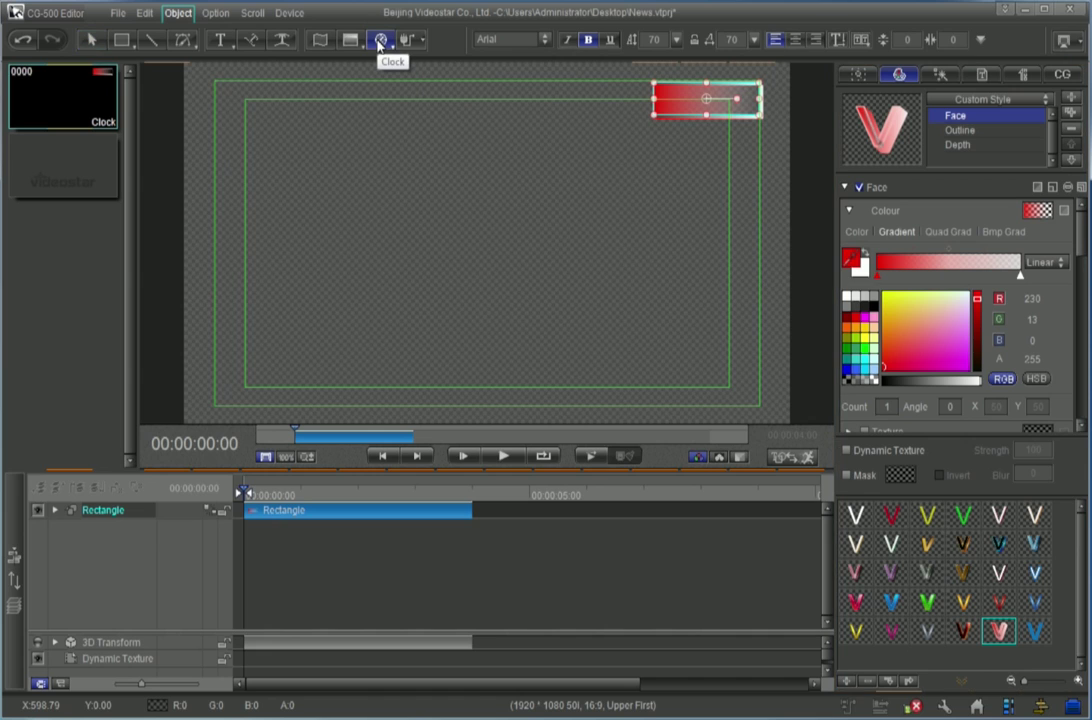
pyautogui.moveTo(661, 126); pyautogui.dragTo(755, 158)
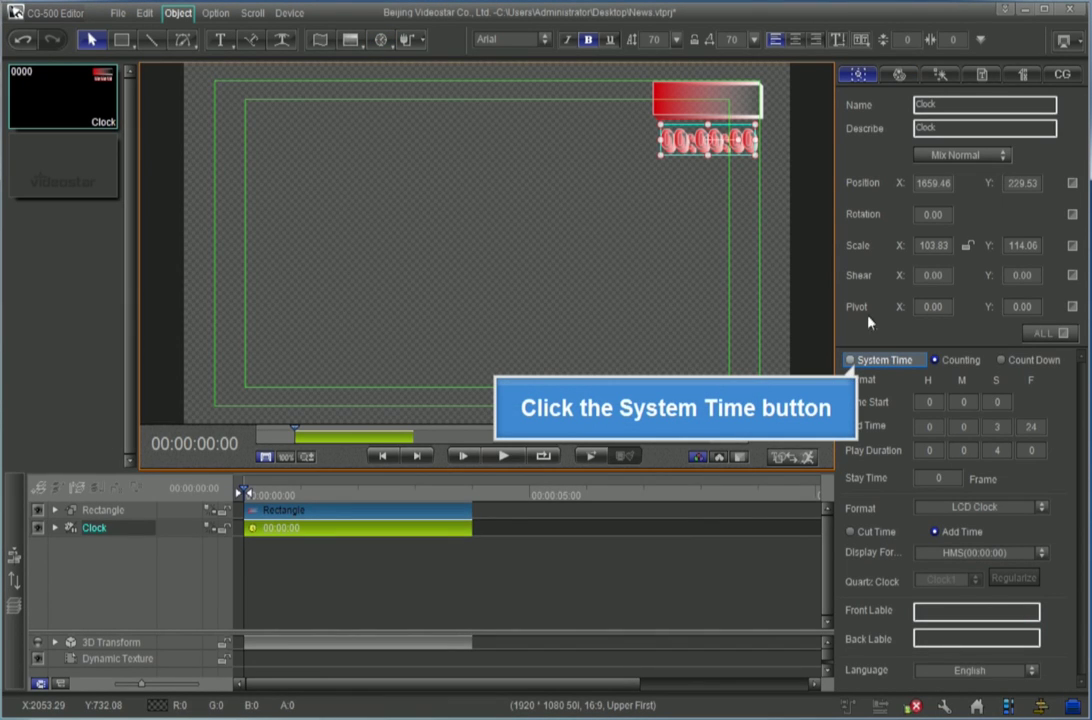
pyautogui.click(879, 362)
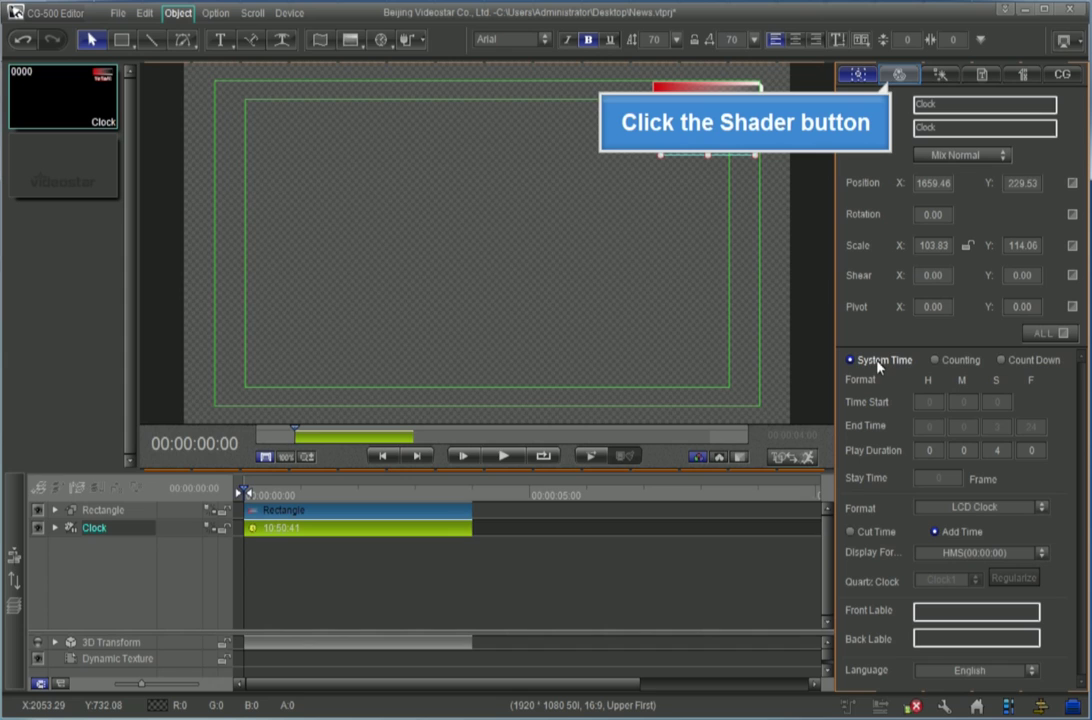
# Delete the Depth and Outline layers from the clock's shader, keeping only the Face.
pyautogui.click(901, 76)
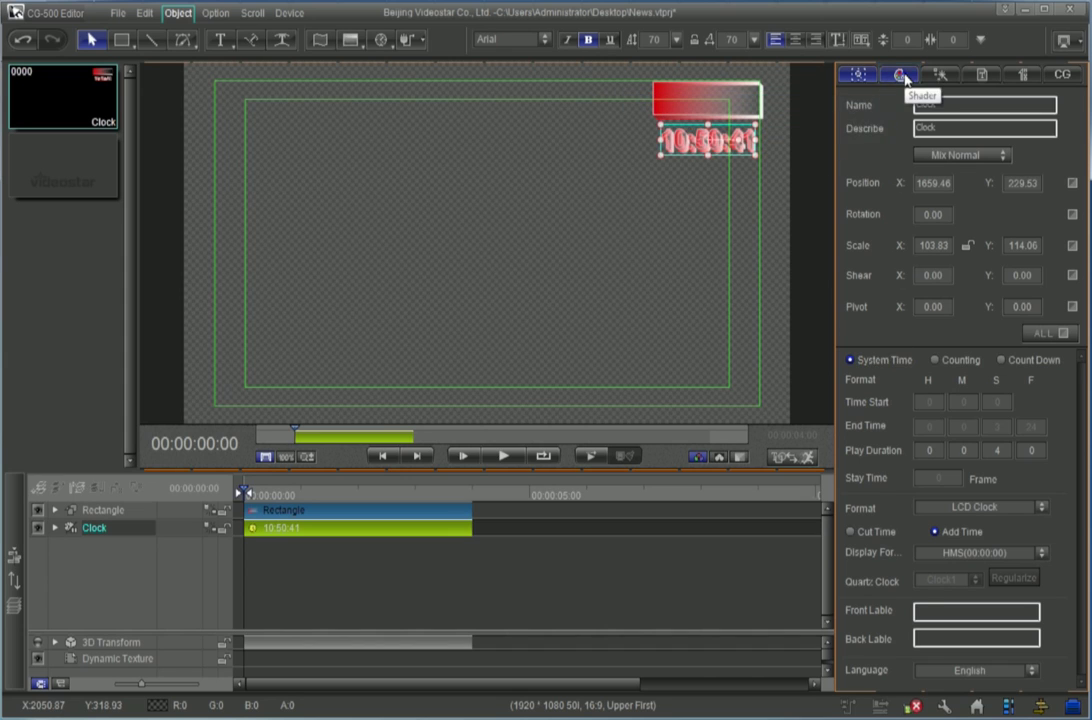
pyautogui.click(903, 77)
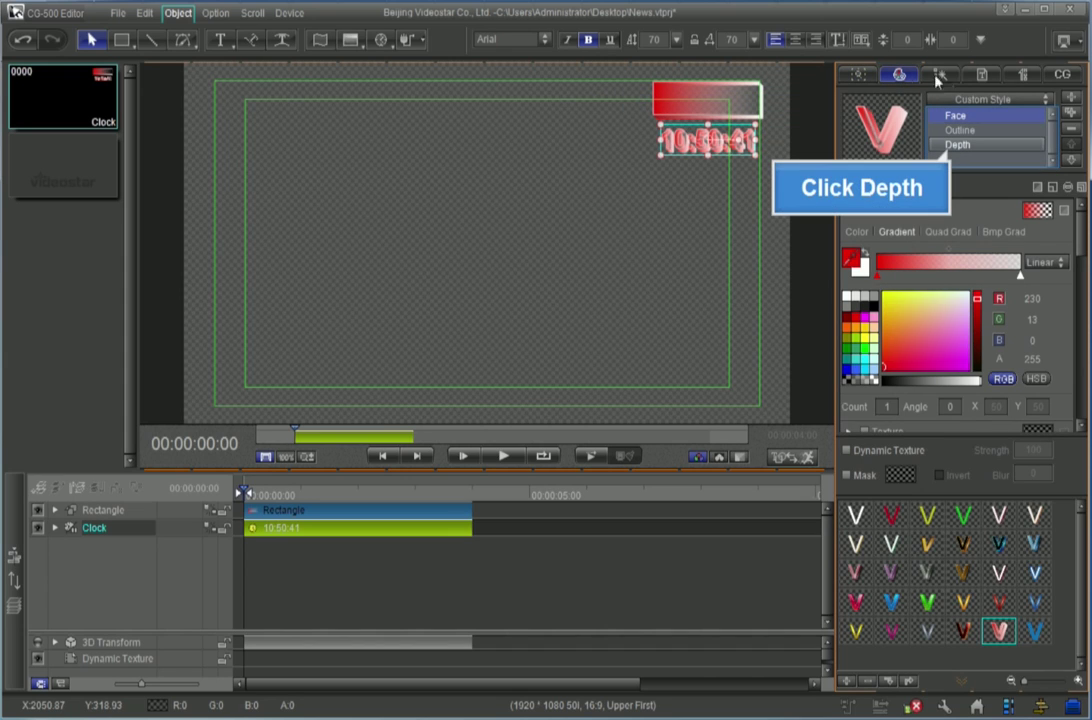
pyautogui.click(999, 146)
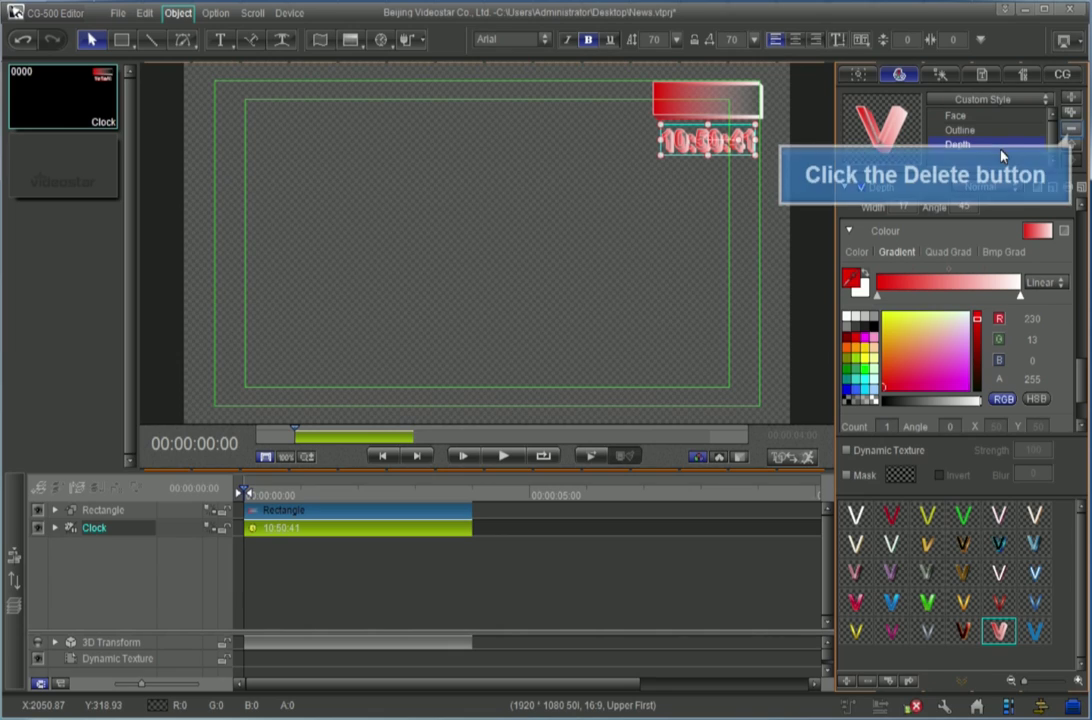
pyautogui.click(1071, 130)
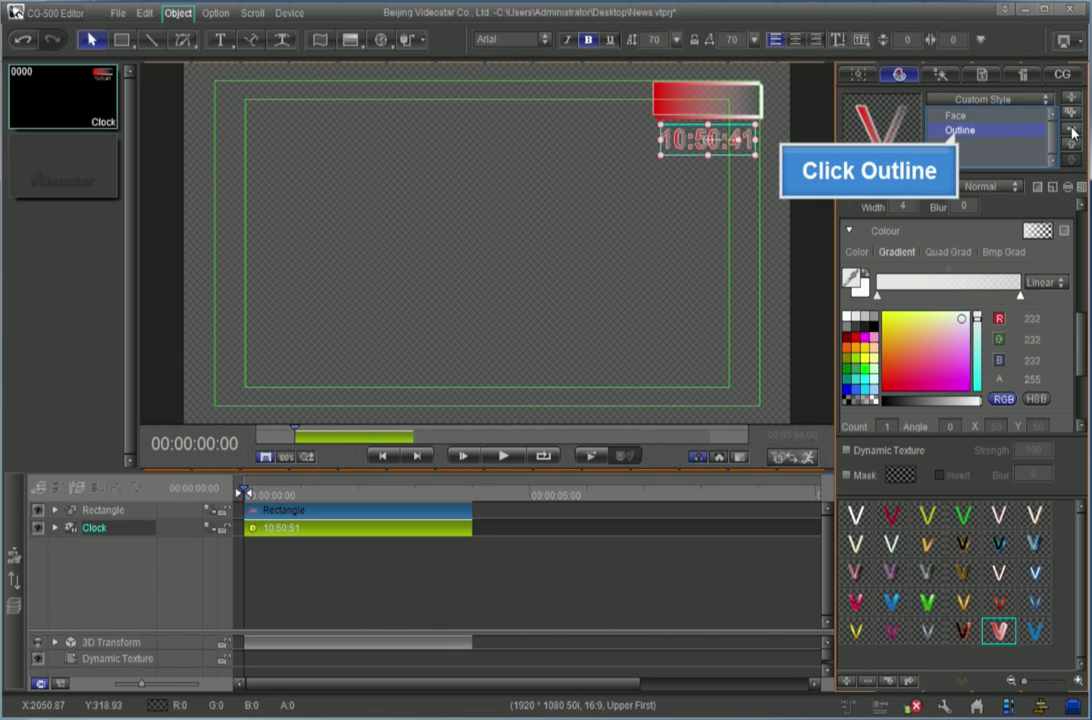
pyautogui.click(1018, 134)
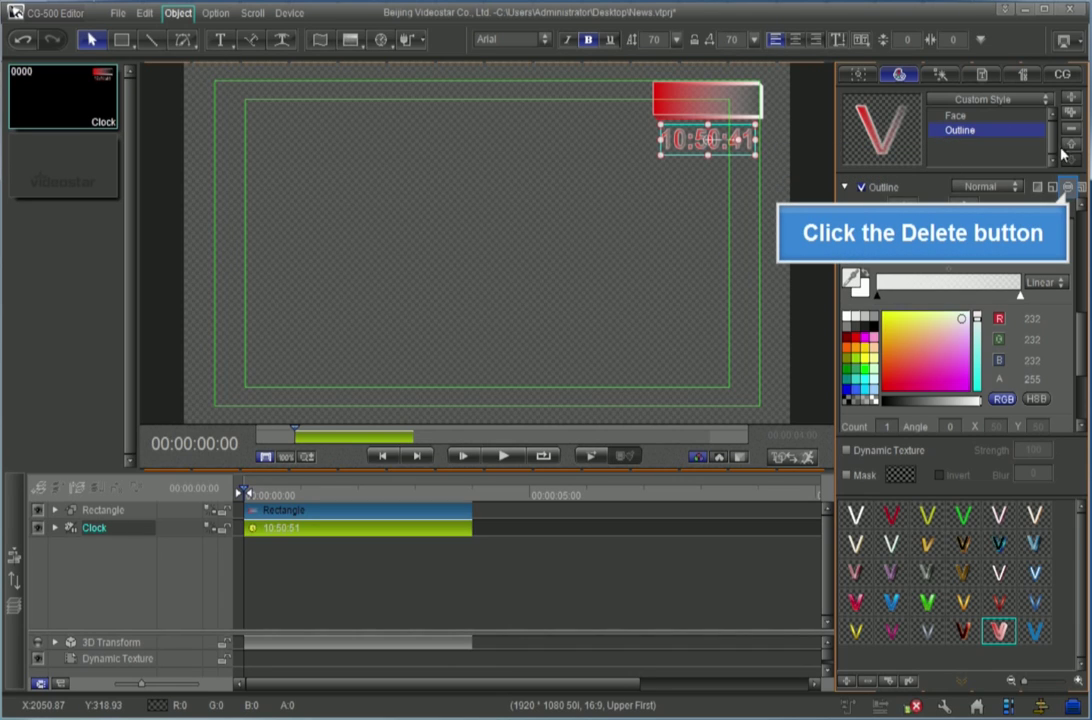
pyautogui.click(1068, 187)
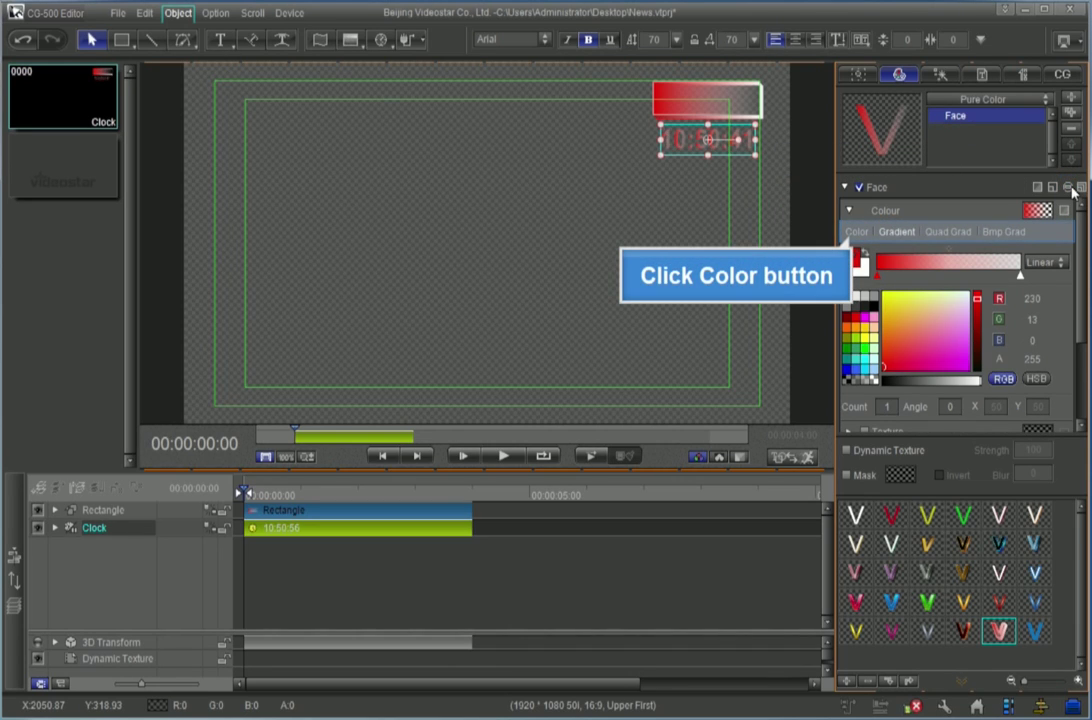
# Give the clock's face a solid white colour and move the clock onto the red rectangle.
pyautogui.click(862, 233)
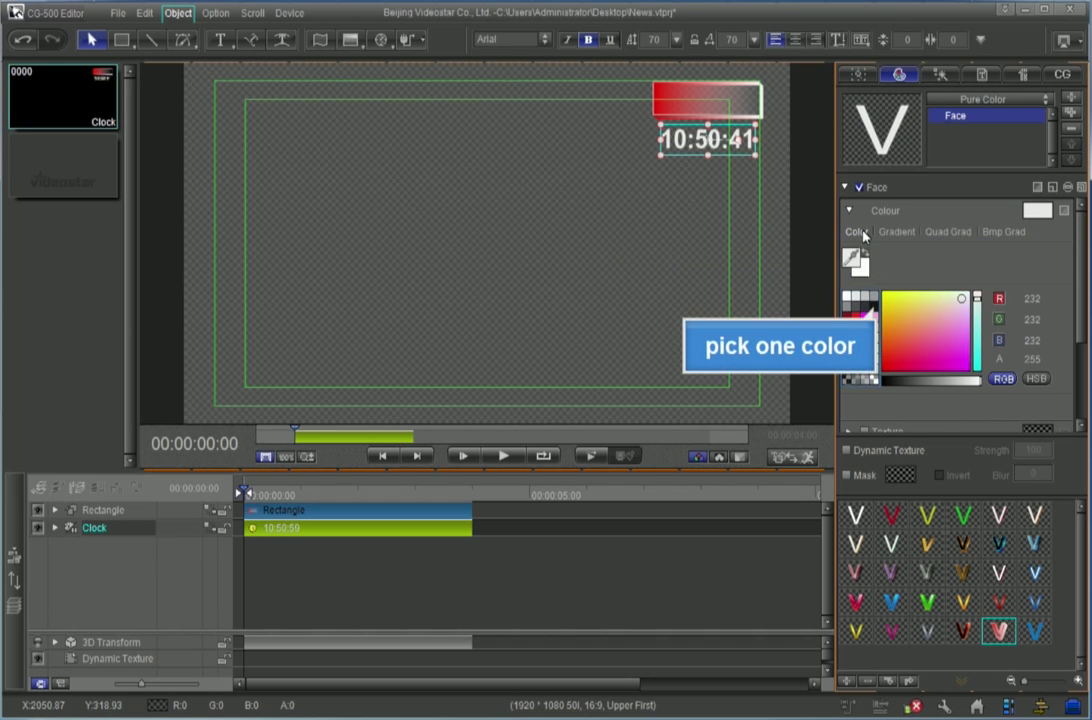
pyautogui.click(870, 305)
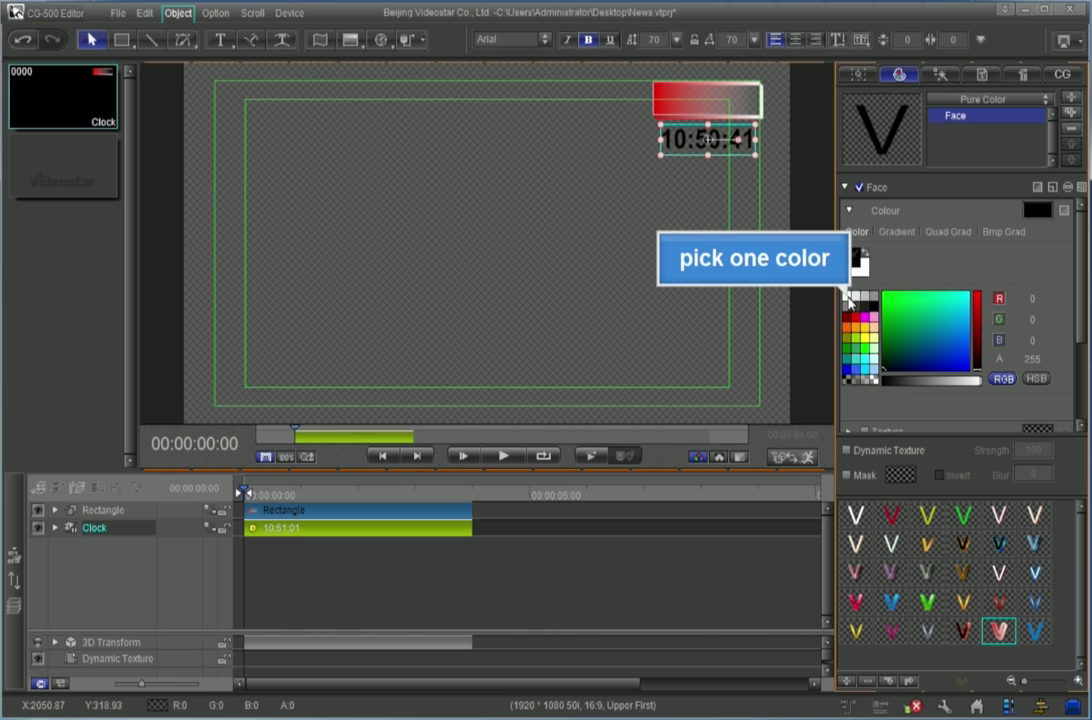
pyautogui.click(848, 300)
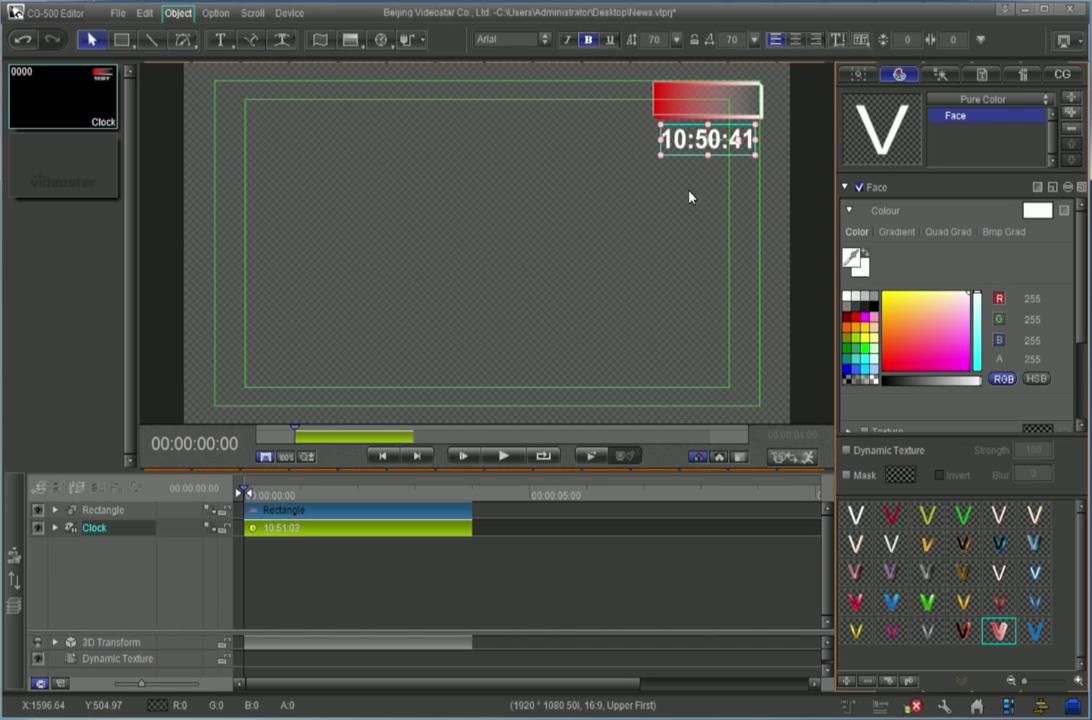
pyautogui.moveTo(700, 140); pyautogui.dragTo(685, 105)
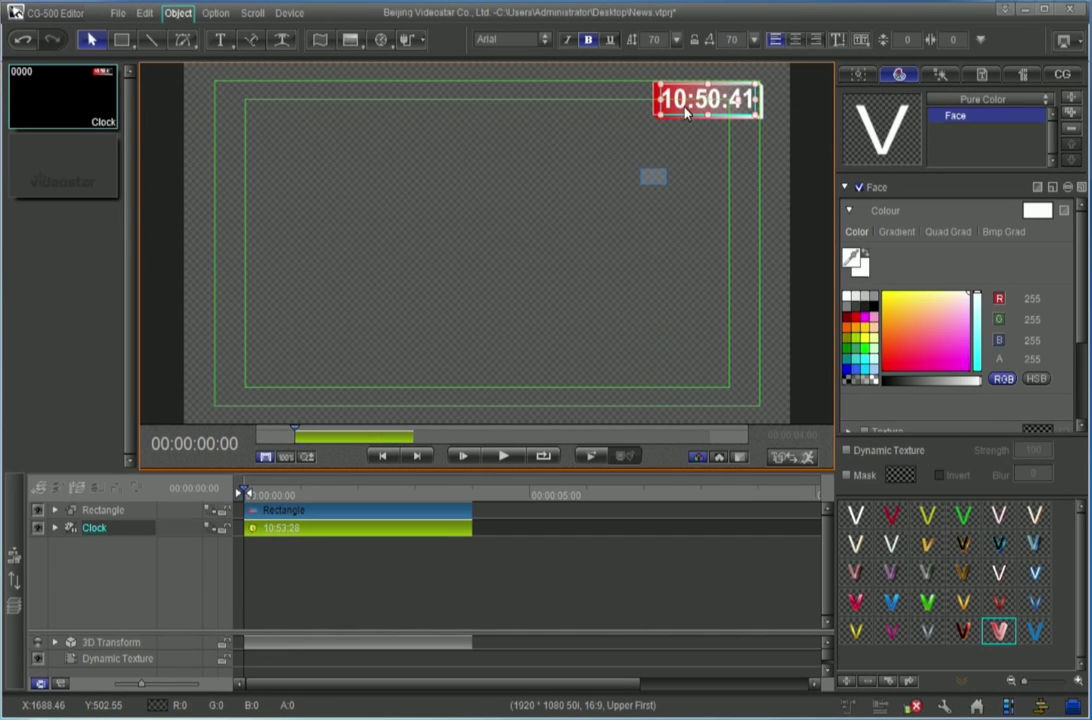
pyautogui.click(655, 182)
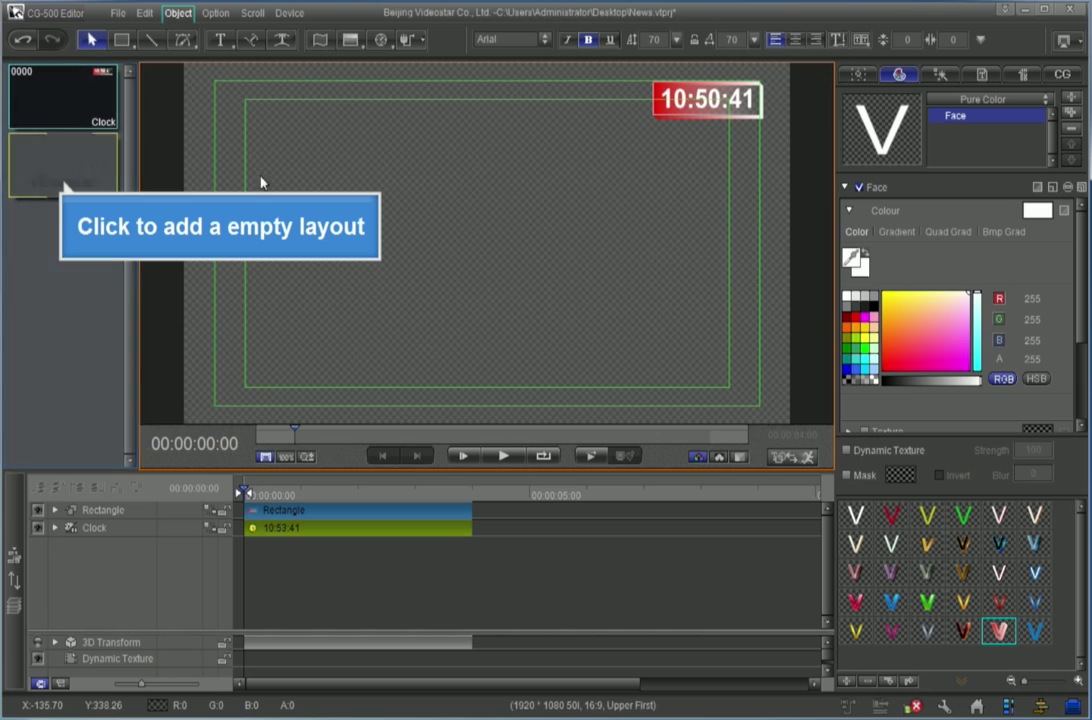
# Add an empty layout and insert the Logo template from the News layout templates into it.
pyautogui.click(108, 180)
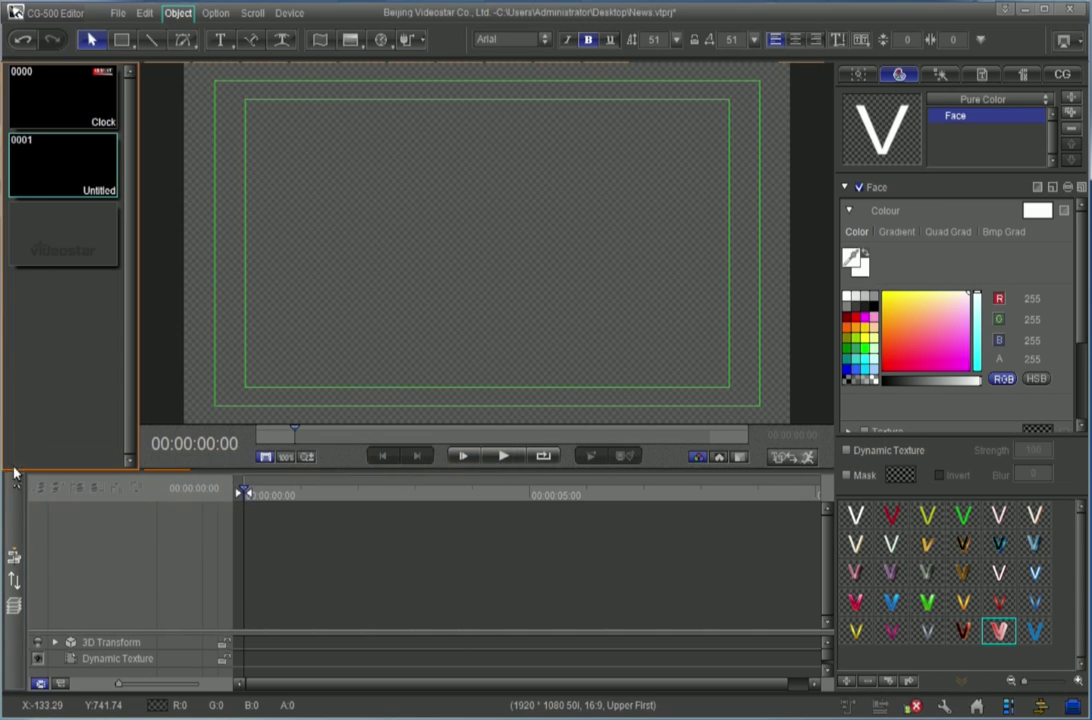
pyautogui.click(14, 512)
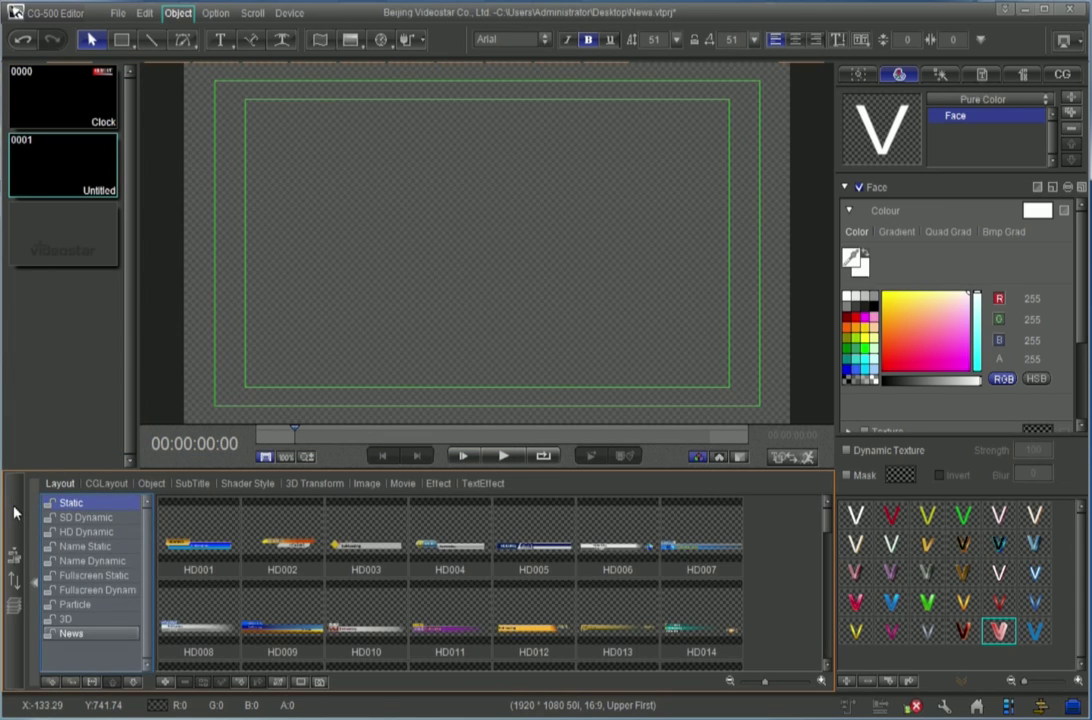
pyautogui.click(73, 634)
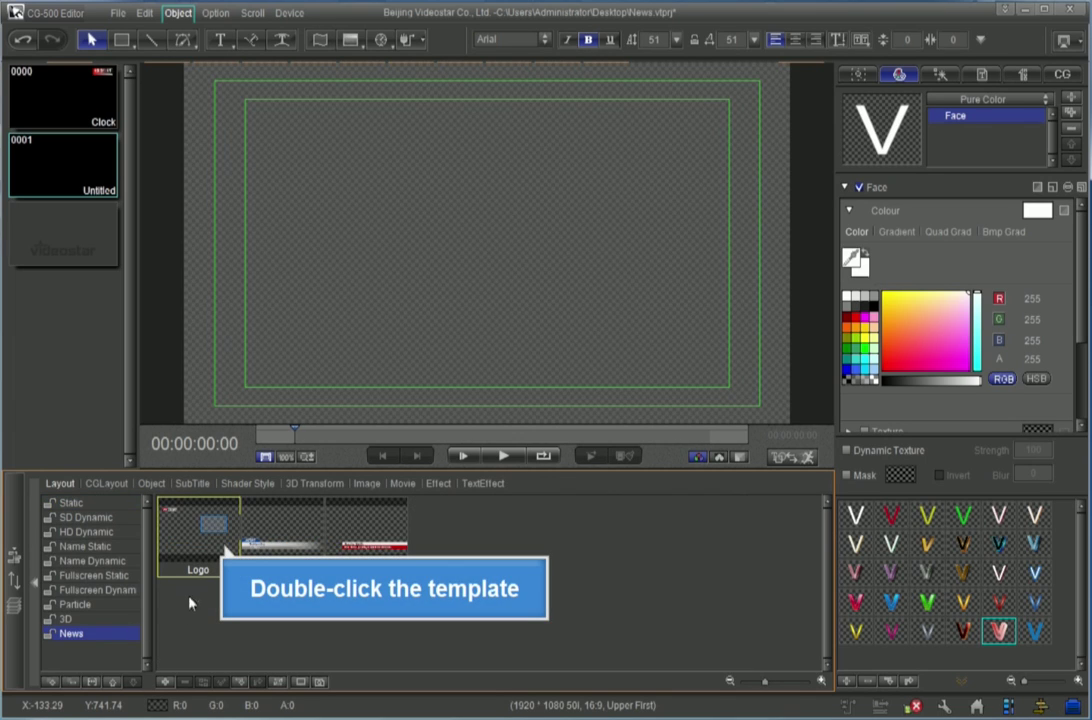
pyautogui.doubleClick(214, 524)
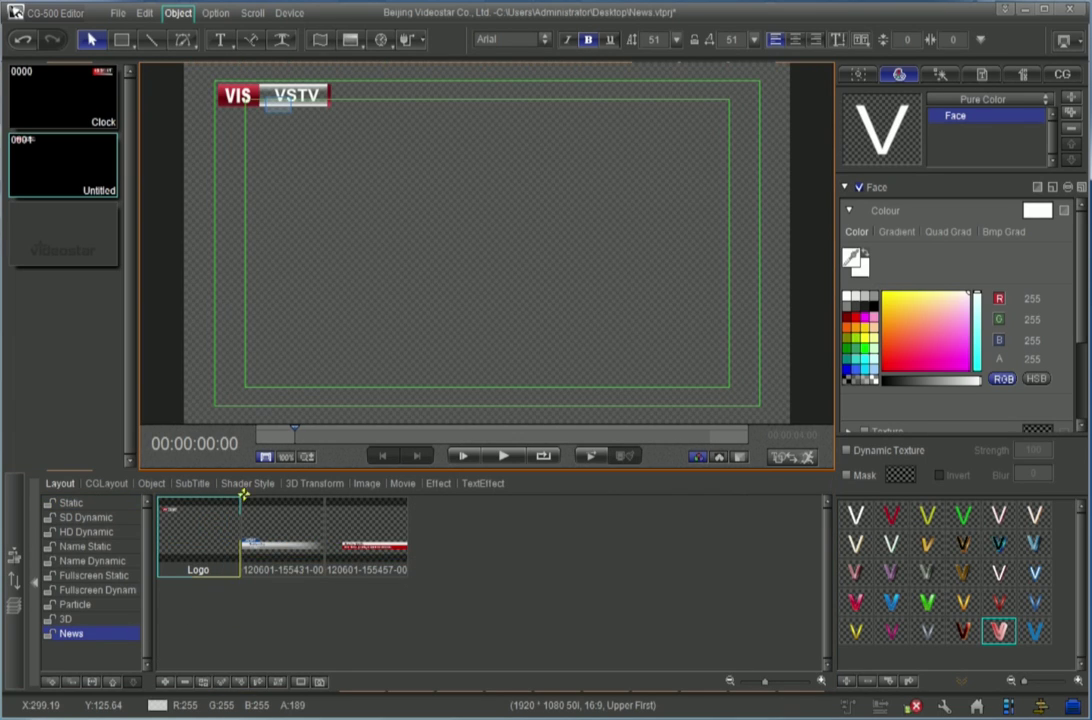
# Replace the logo's VSTV text with TV-1.
pyautogui.click(278, 106)
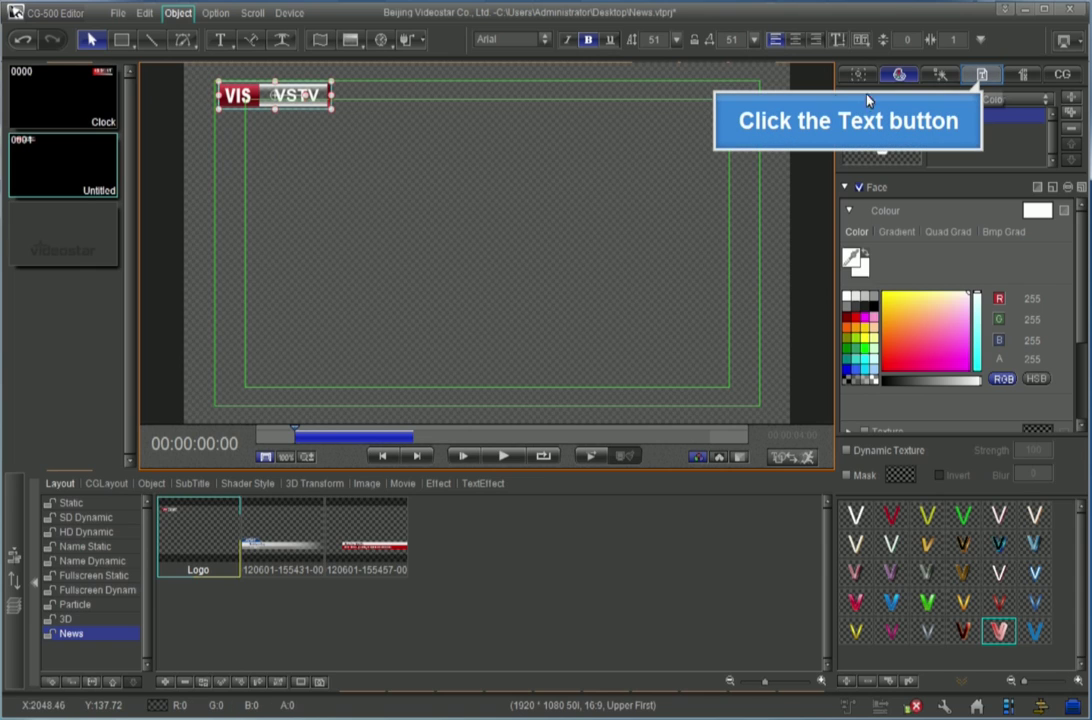
pyautogui.click(981, 75)
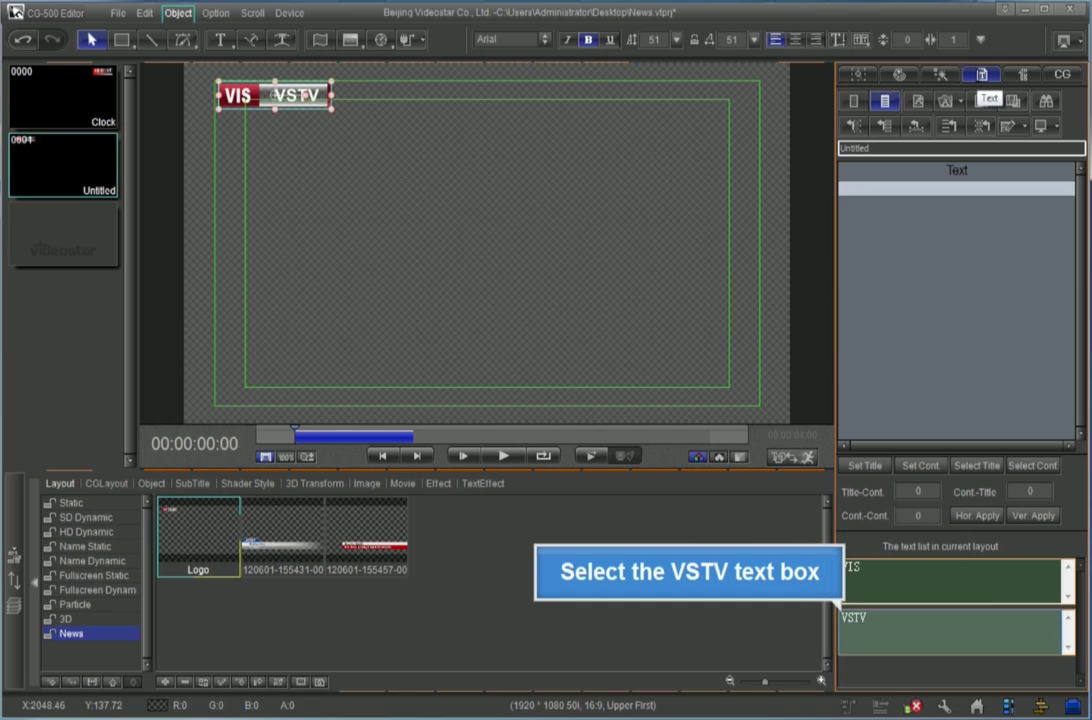
pyautogui.click(871, 624)
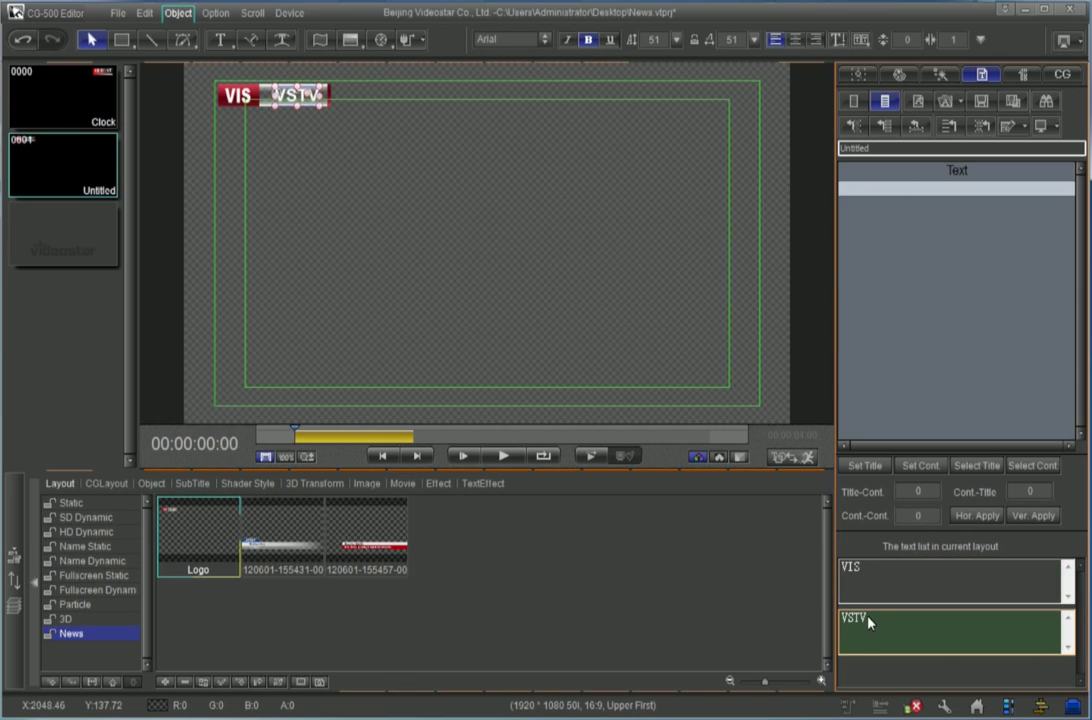
pyautogui.moveTo(868, 622); pyautogui.dragTo(838, 622)
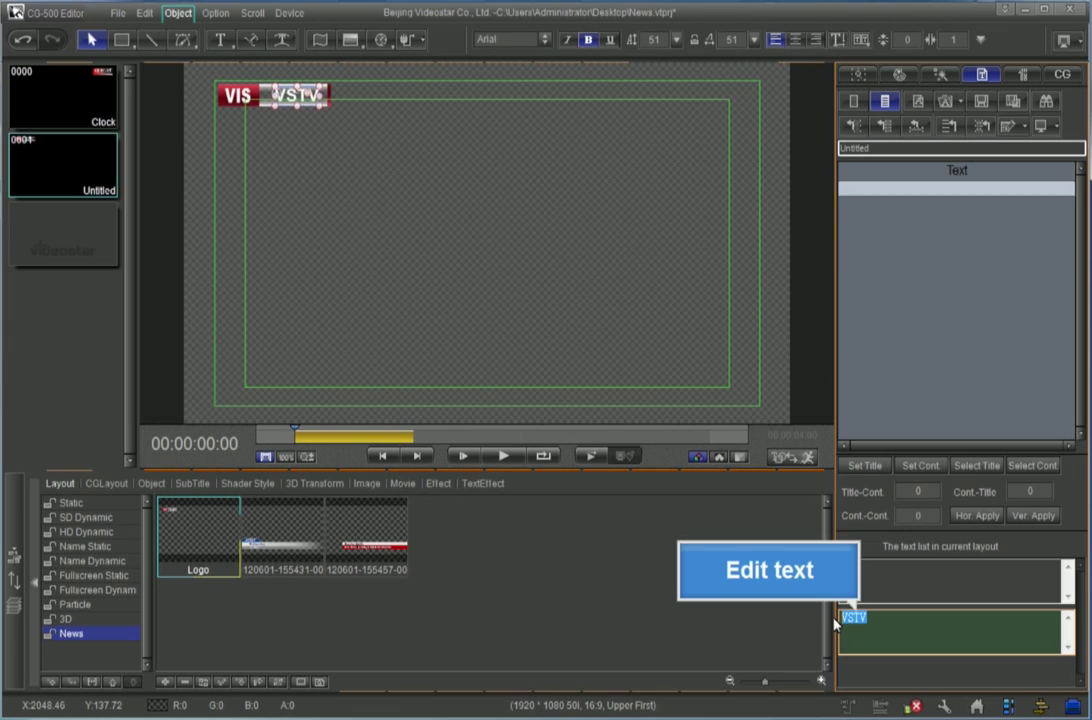
pyautogui.write('TV-1')
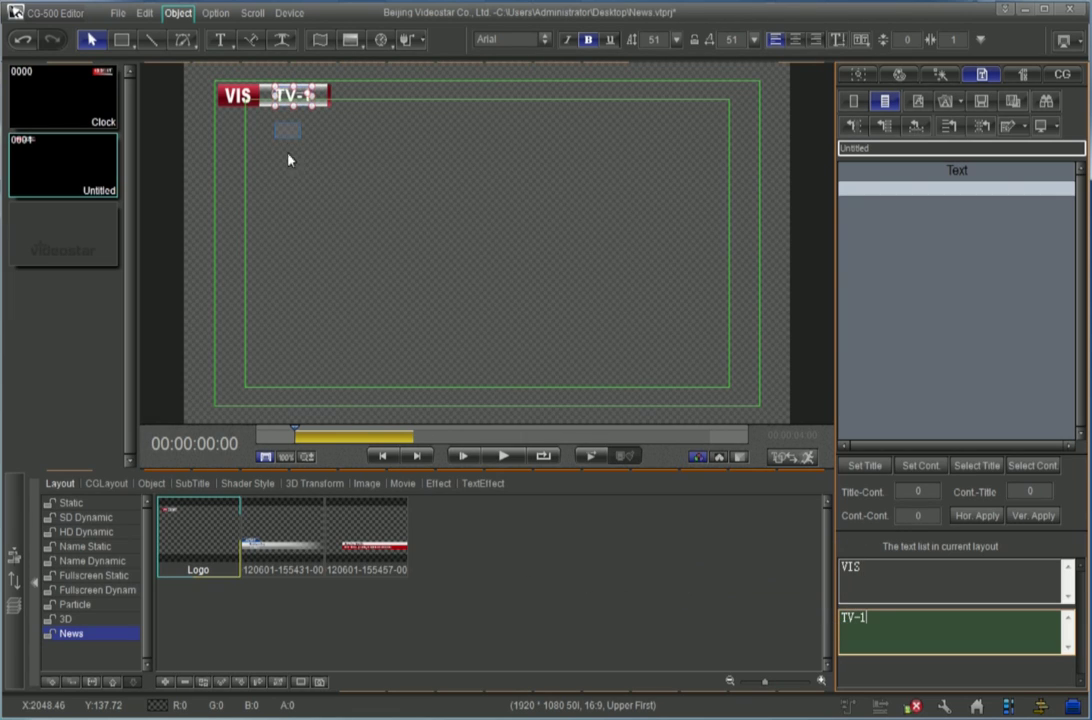
pyautogui.click(288, 137)
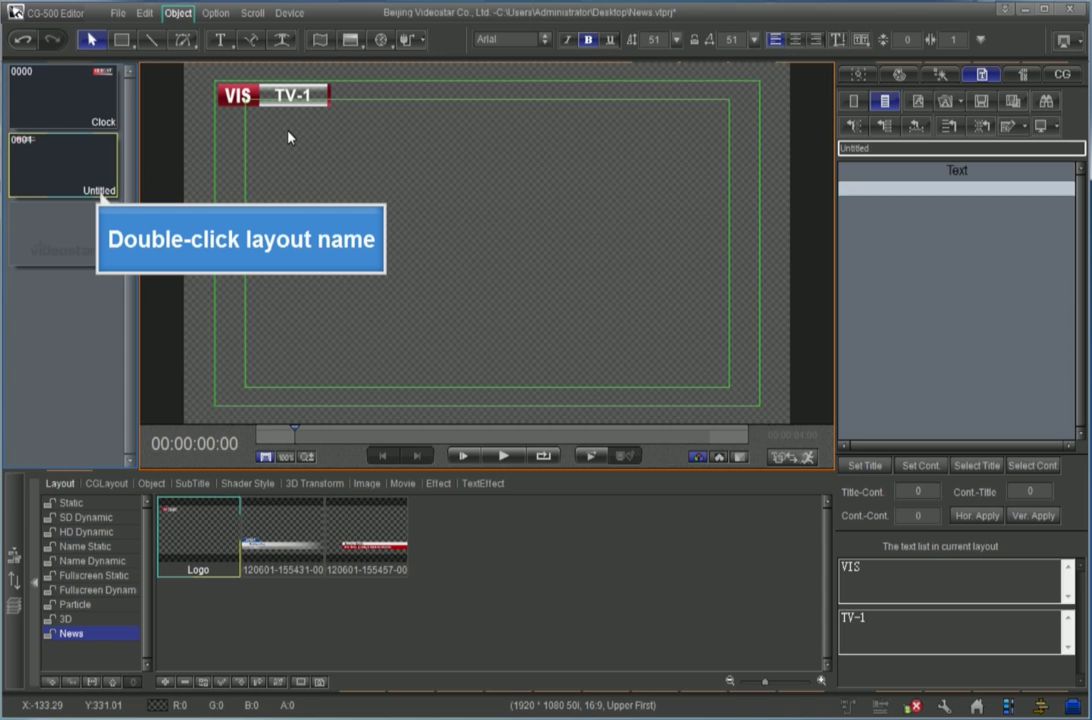
# Rename the untitled layout 0001 as Logo.
pyautogui.doubleClick(110, 191)
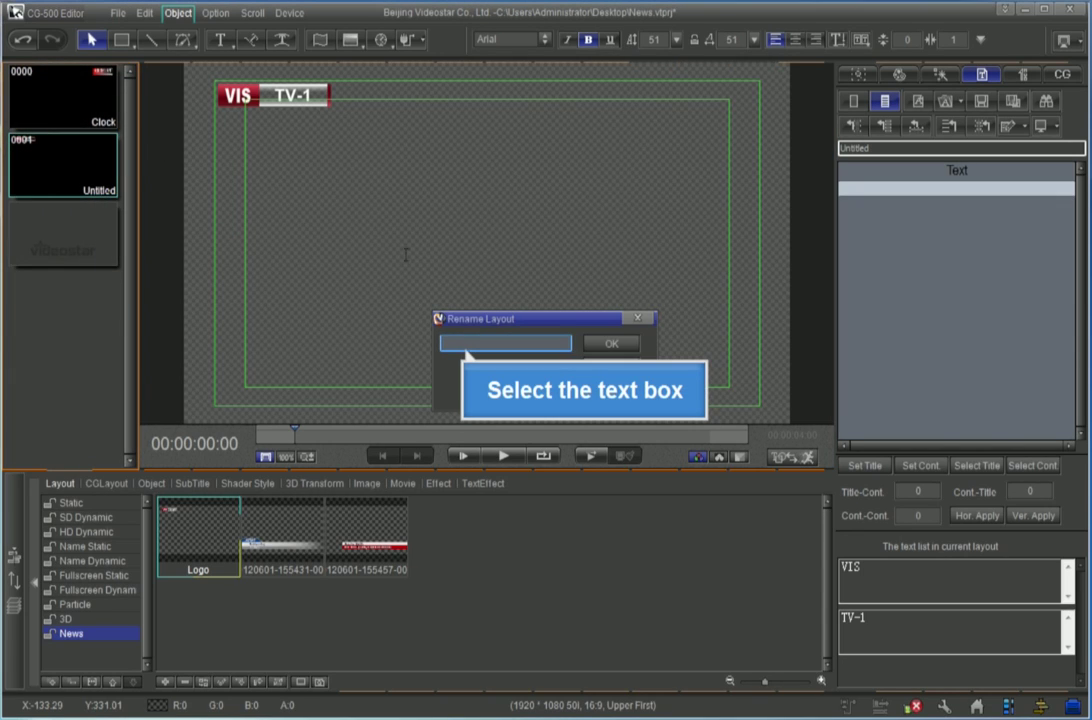
pyautogui.click(443, 344)
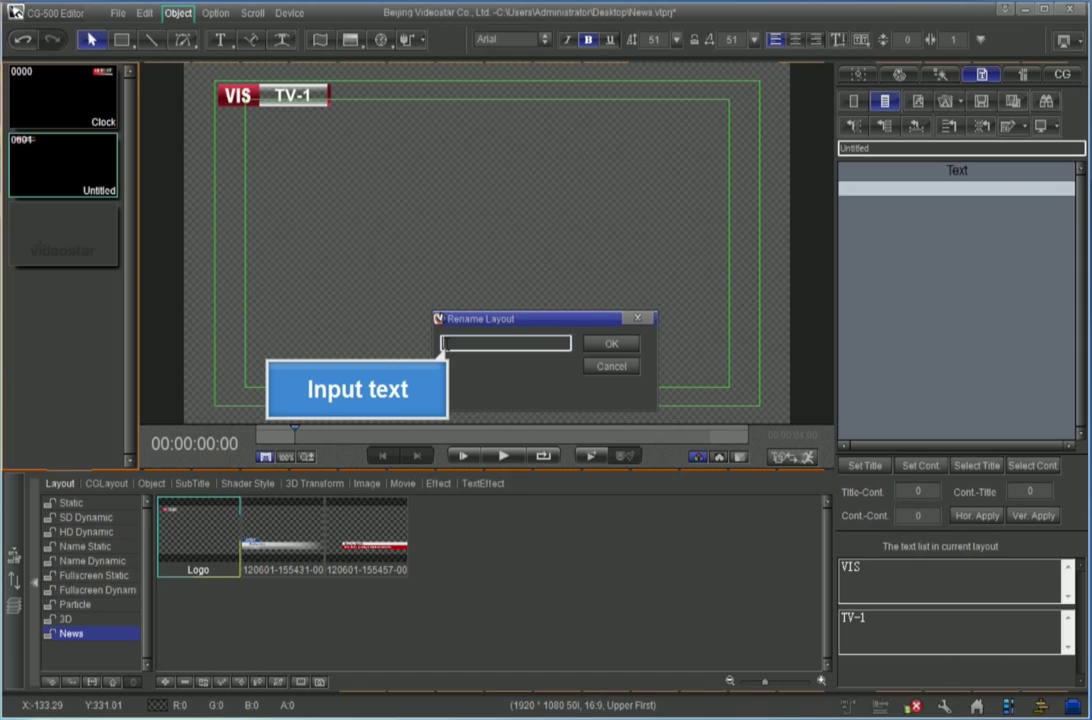
pyautogui.write('Logo')
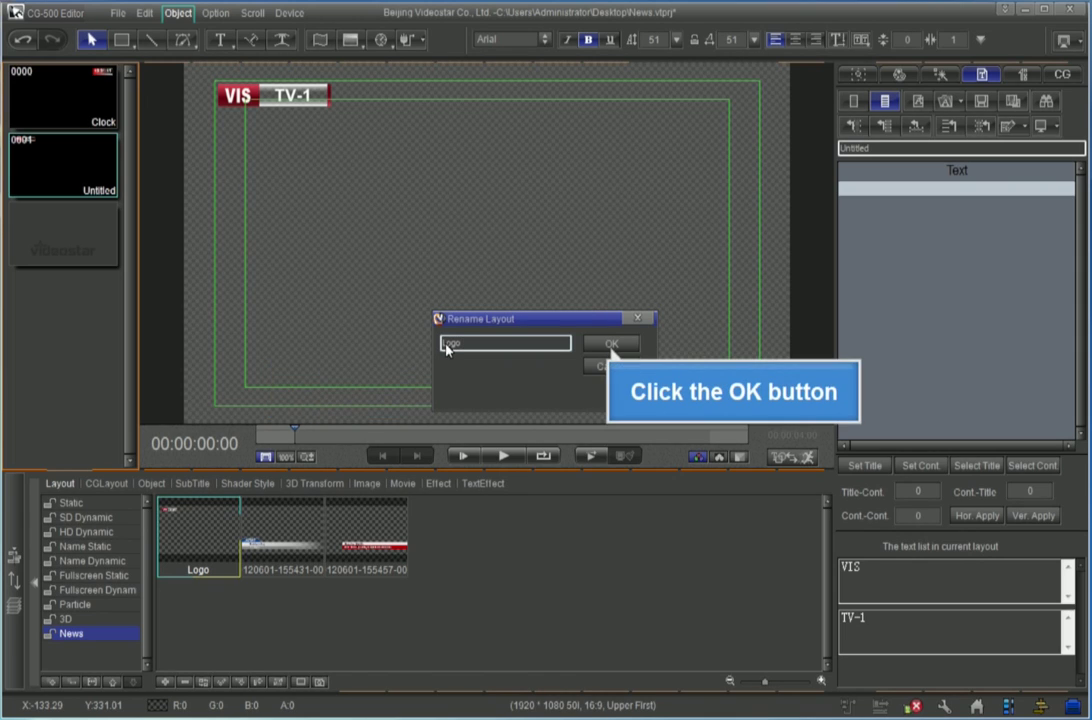
pyautogui.click(612, 350)
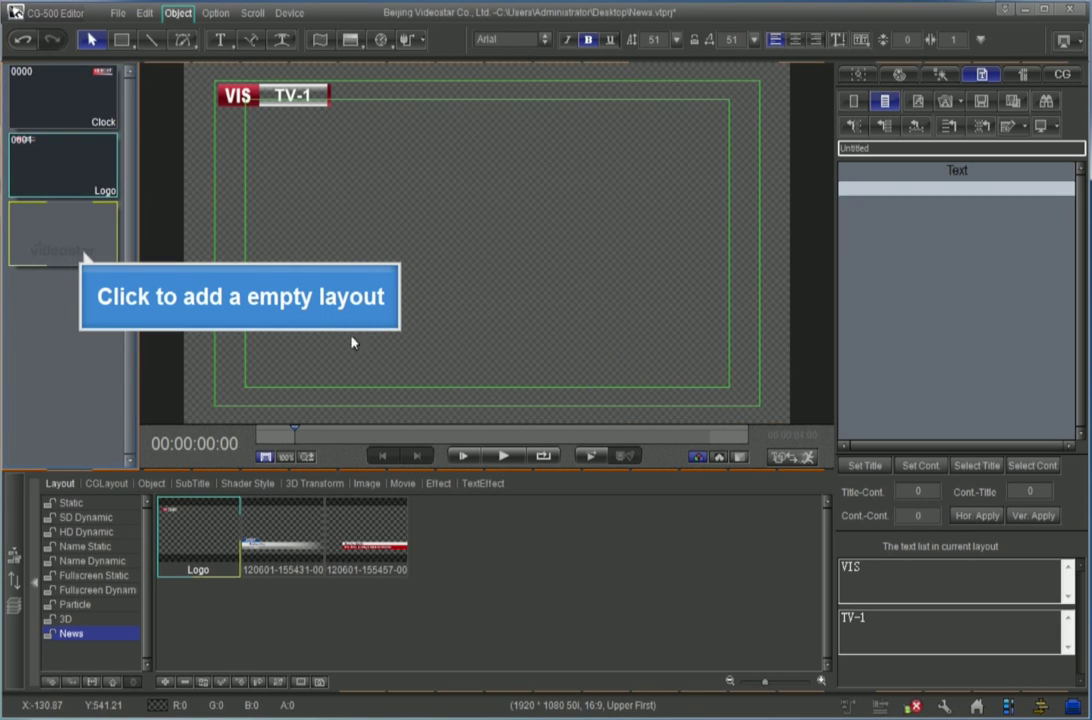
# Add an empty layout and load Subtitle.txt from the VisCG folder into the text list.
pyautogui.click(105, 241)
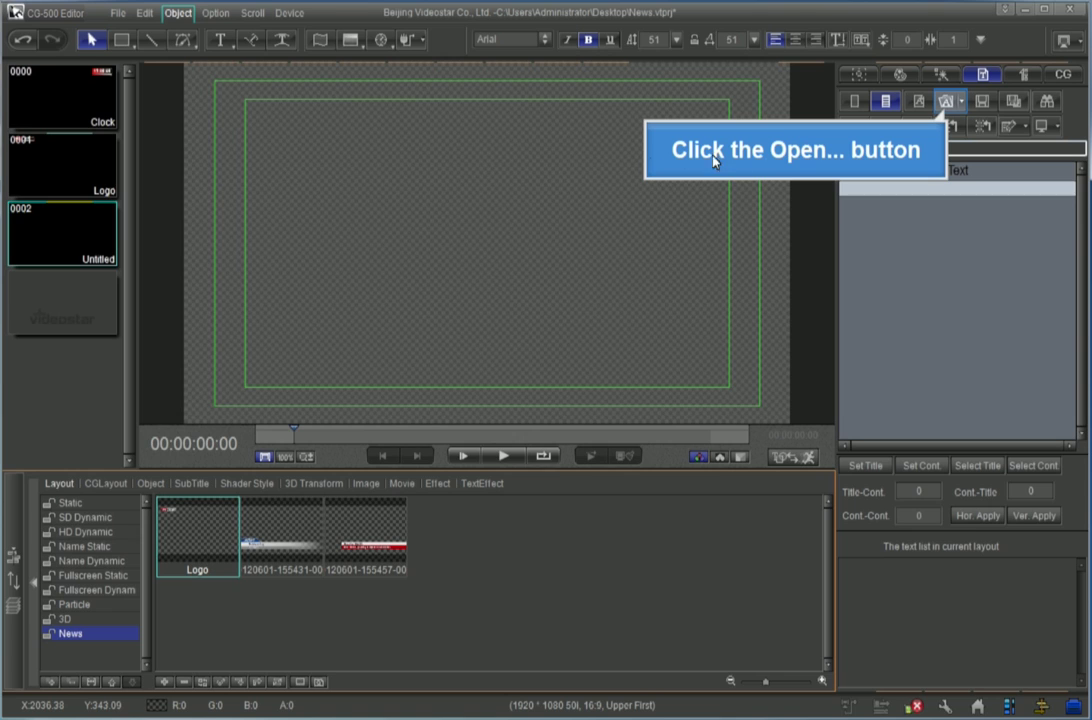
pyautogui.click(946, 104)
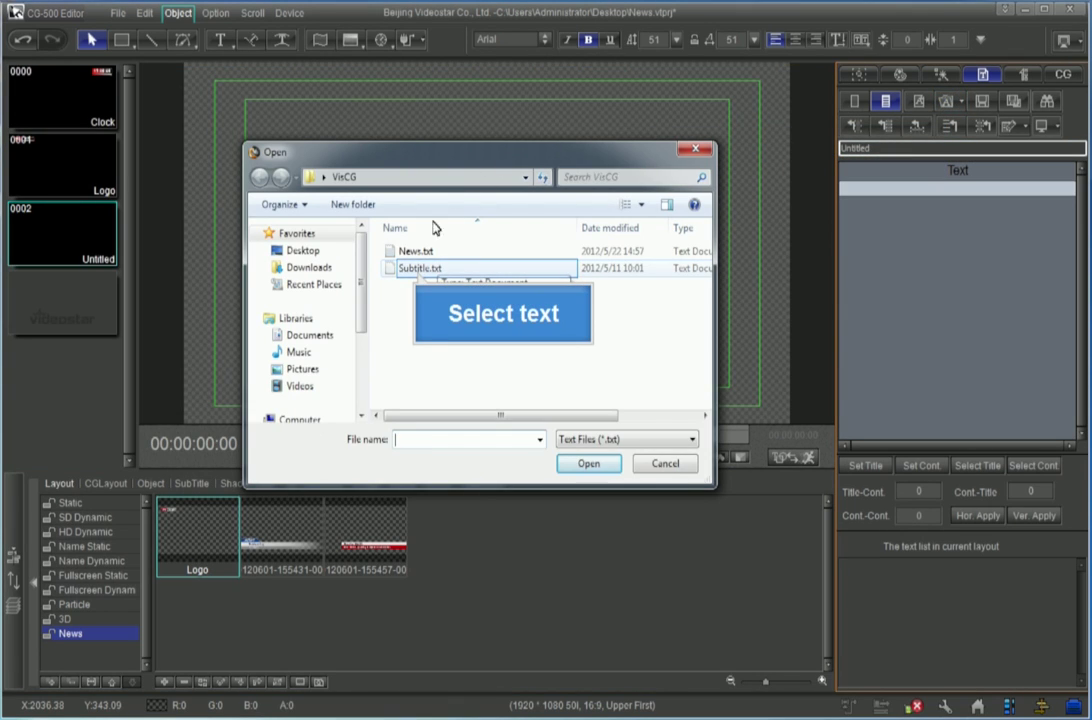
pyautogui.click(422, 271)
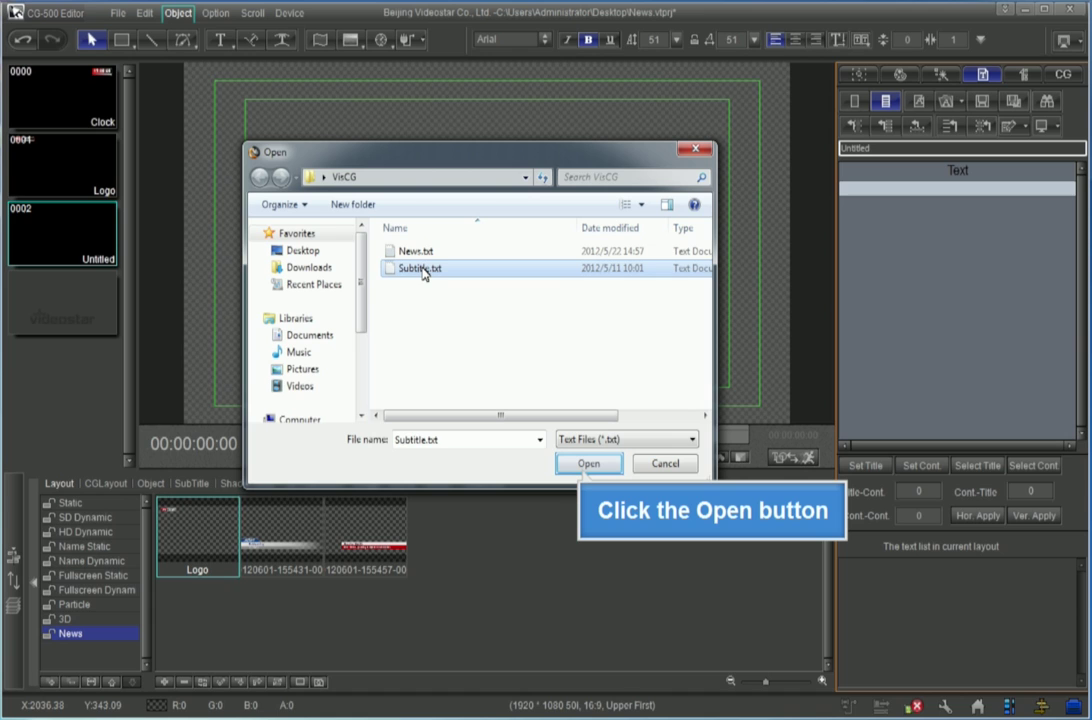
pyautogui.click(571, 465)
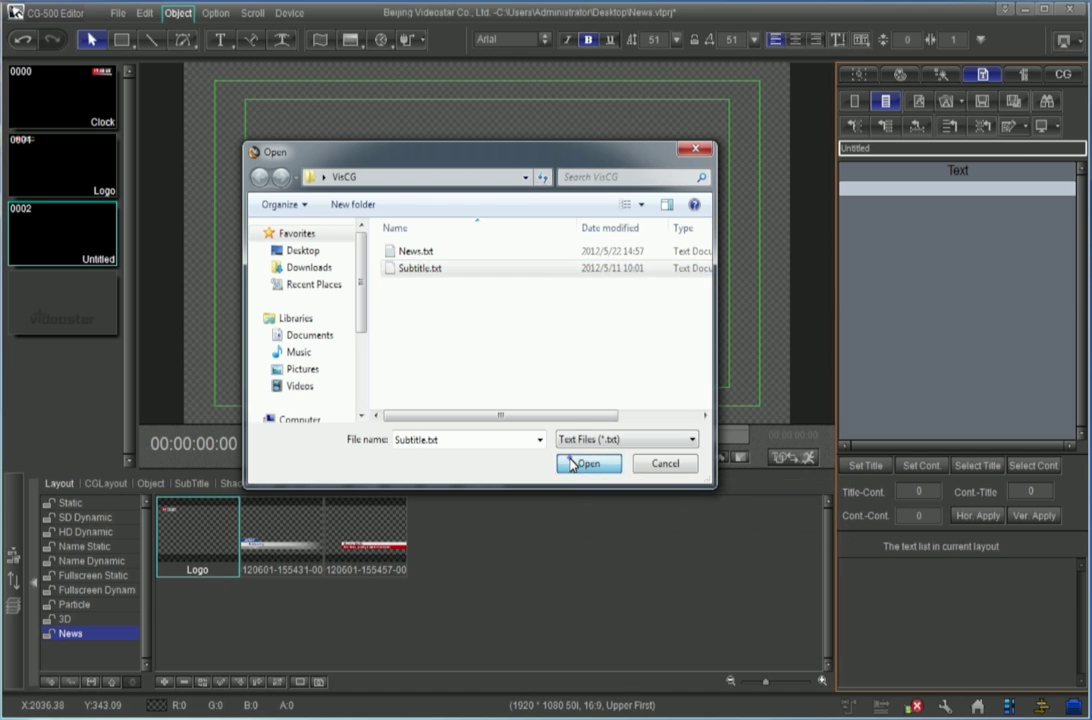
# Create a subtitle from all the loaded text lines and move it to the lower edge of the inner safe area.
pyautogui.moveTo(945, 300); pyautogui.dragTo(833, 186)
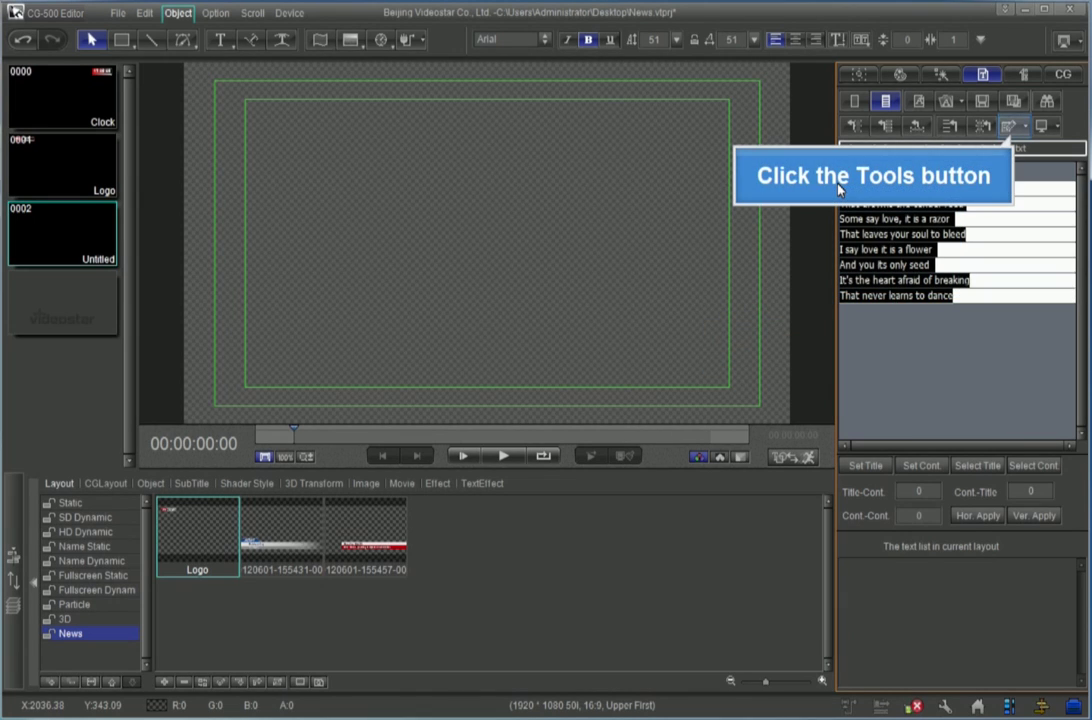
pyautogui.click(1016, 127)
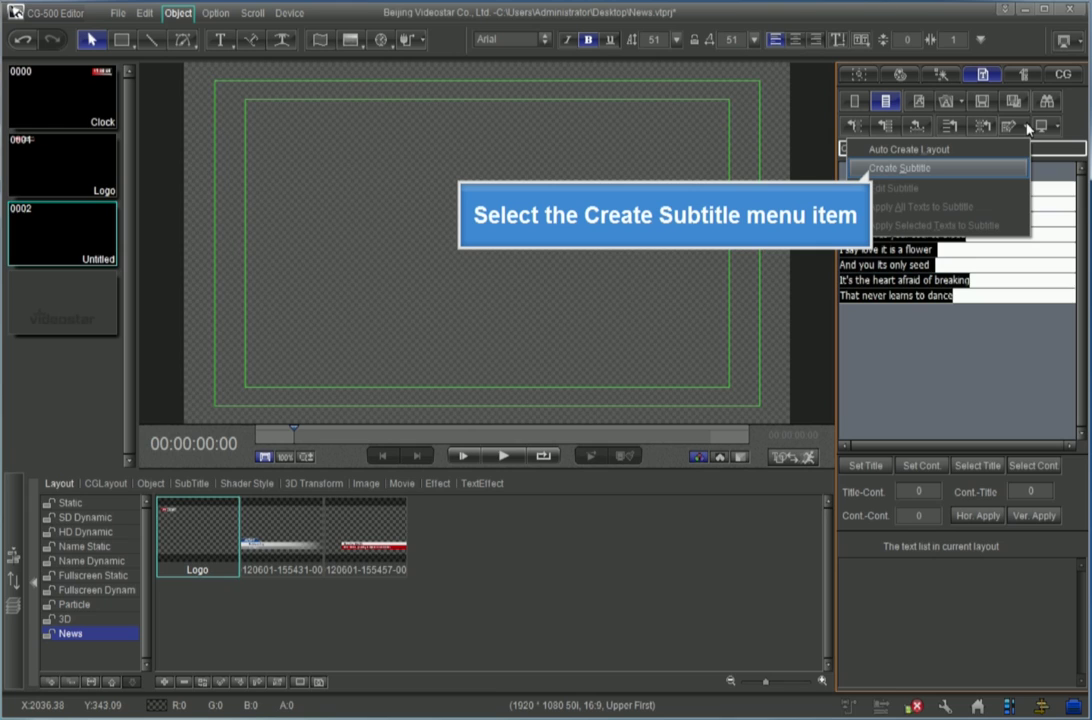
pyautogui.click(911, 169)
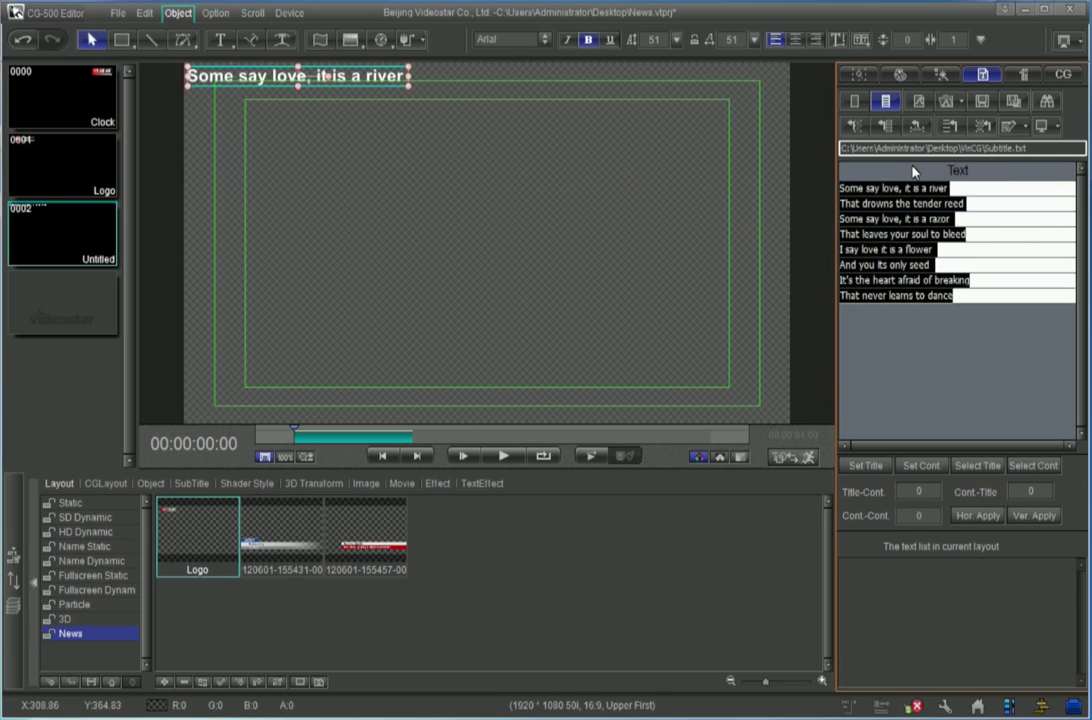
pyautogui.moveTo(303, 75); pyautogui.dragTo(423, 377)
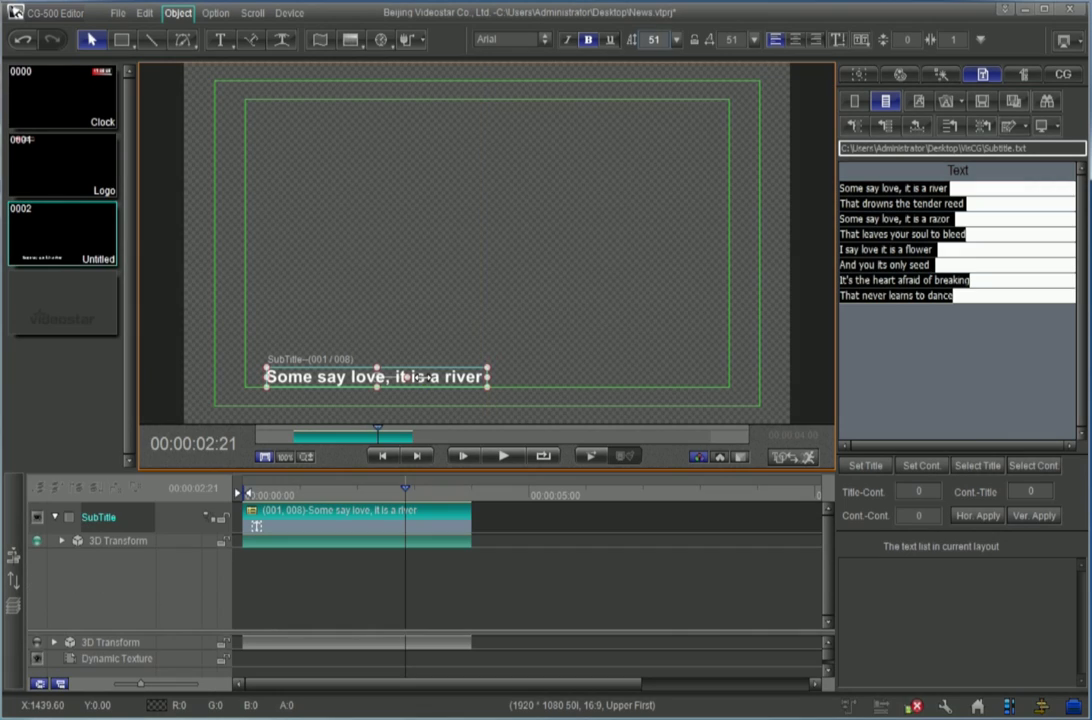
# Set the subtitle's font size to 60.
pyautogui.click(653, 39)
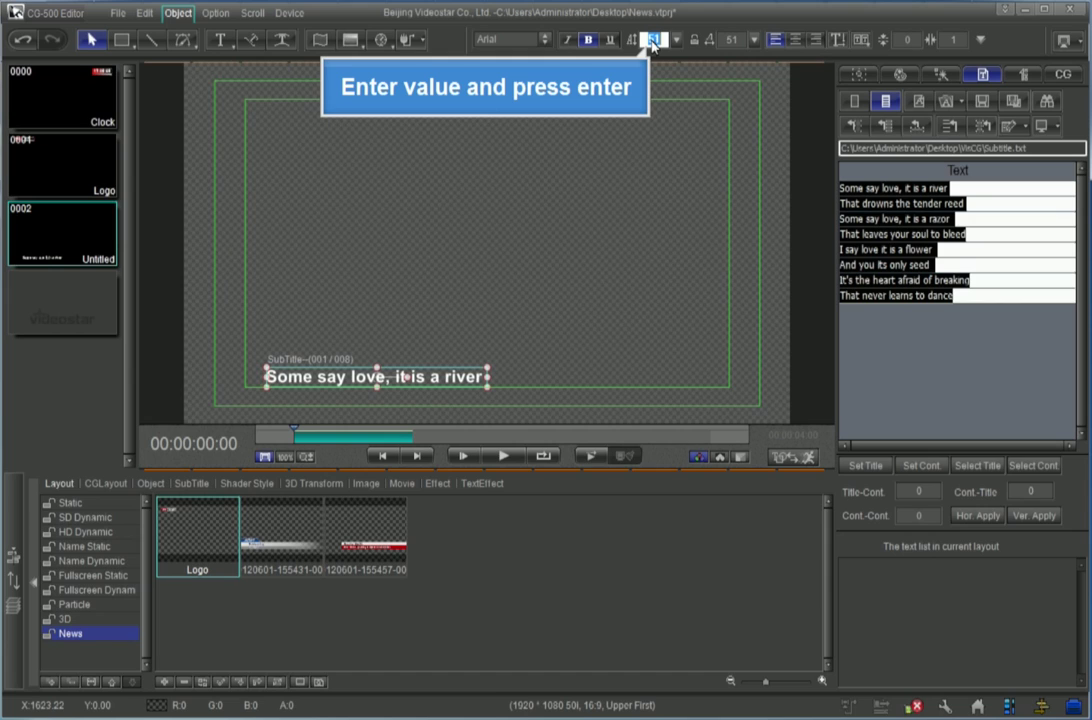
pyautogui.write('60')
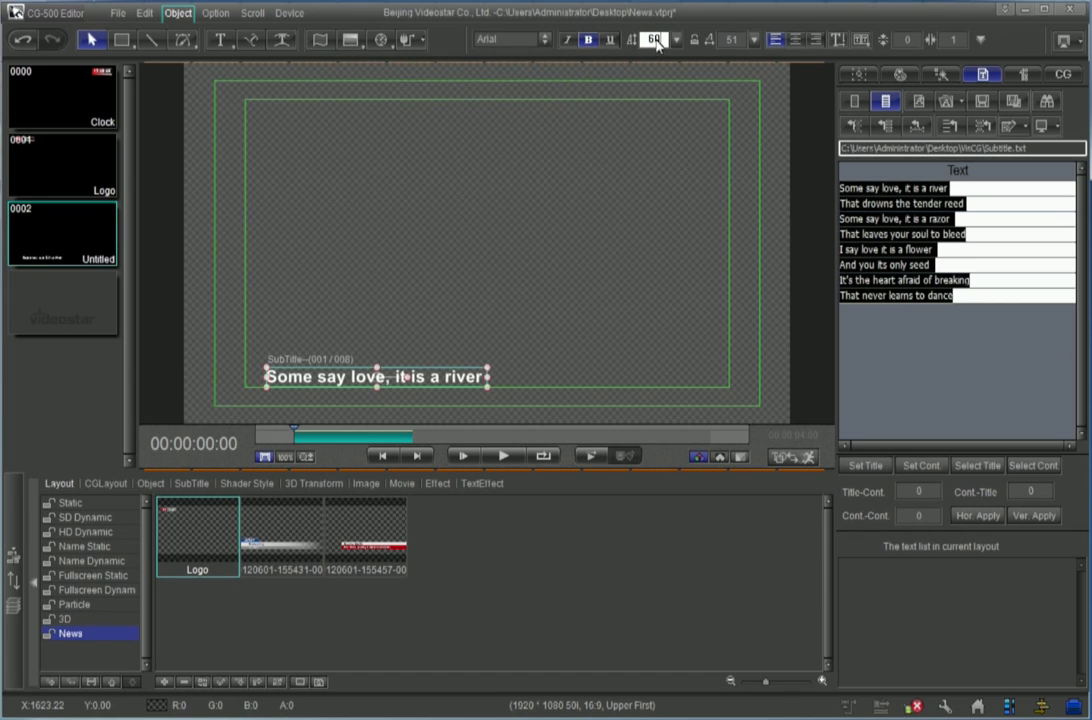
pyautogui.press('Return')
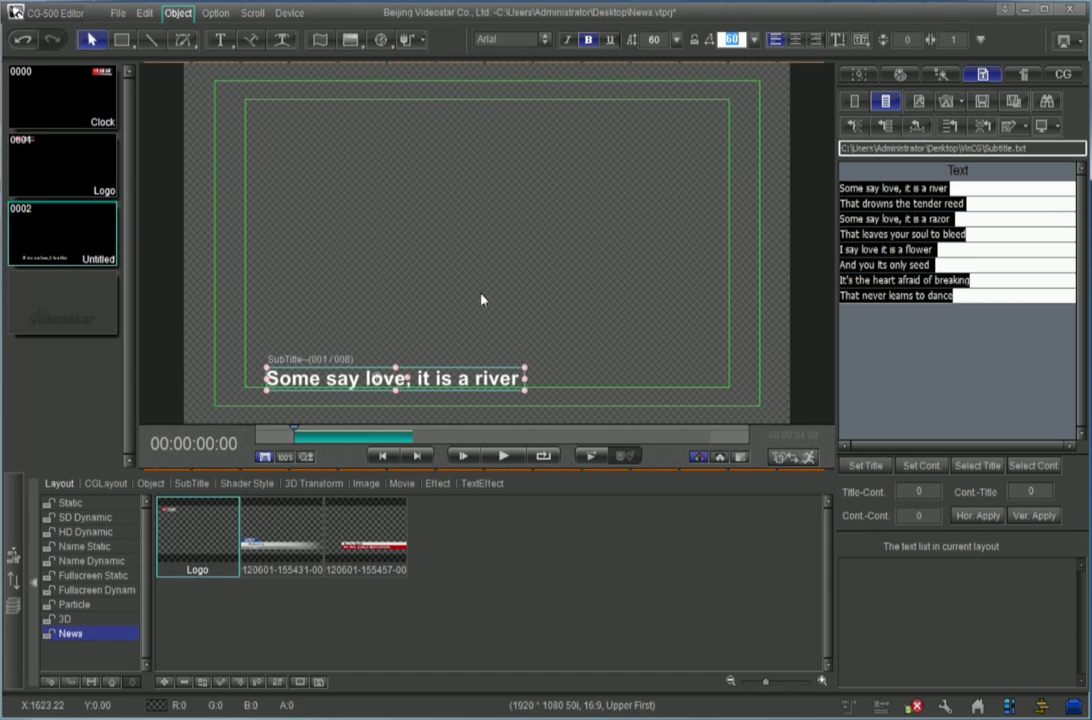
# Apply the first 2D Pan template as the subtitle's In effect and preview it on the timeline.
pyautogui.click(480, 381)
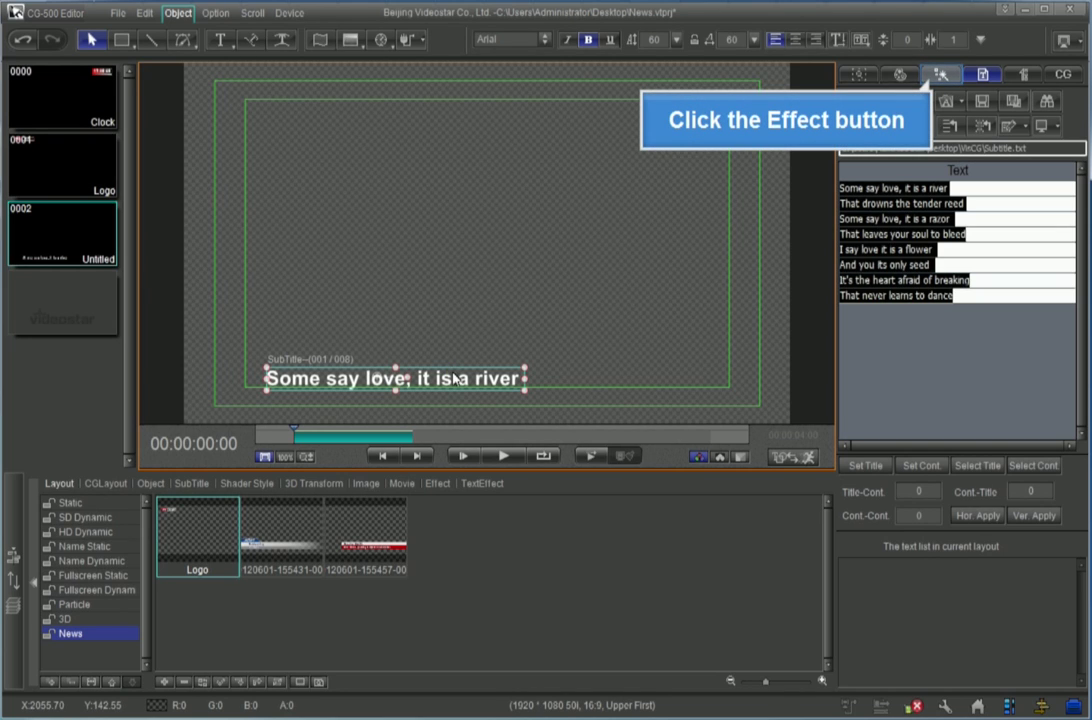
pyautogui.click(940, 75)
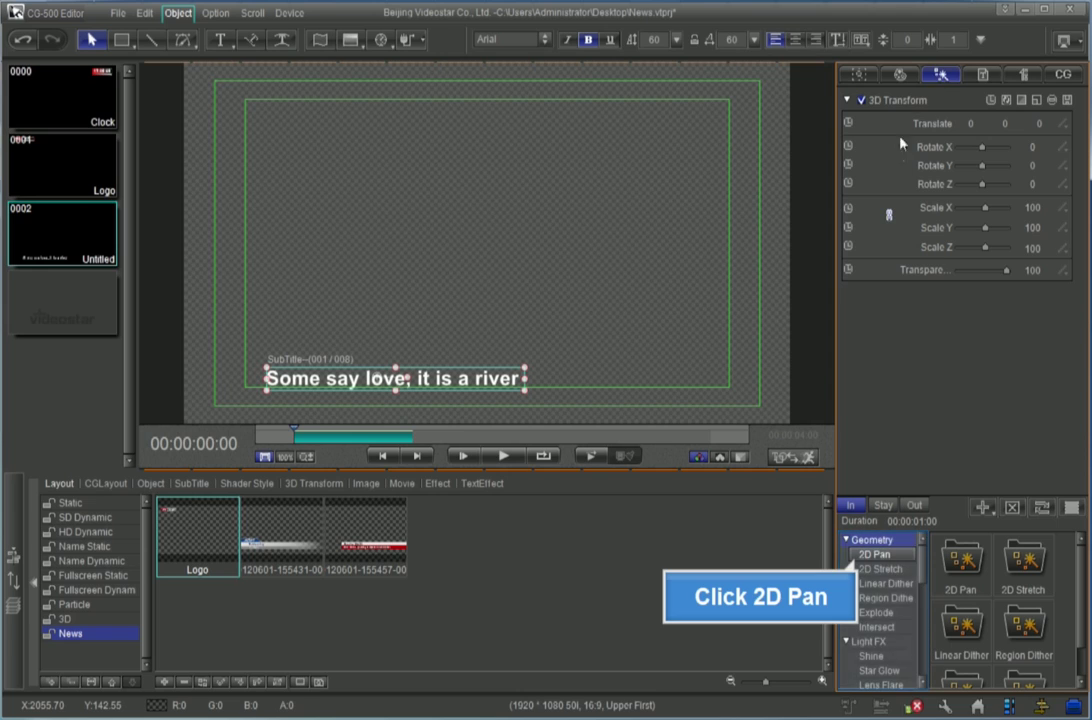
pyautogui.click(876, 555)
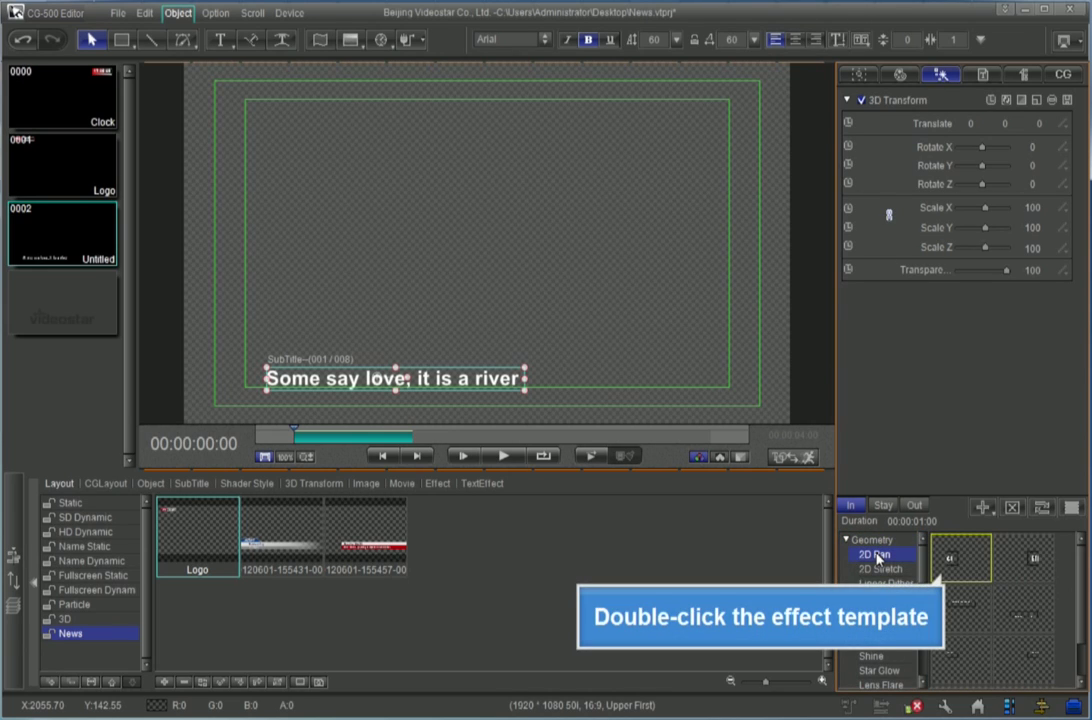
pyautogui.doubleClick(951, 561)
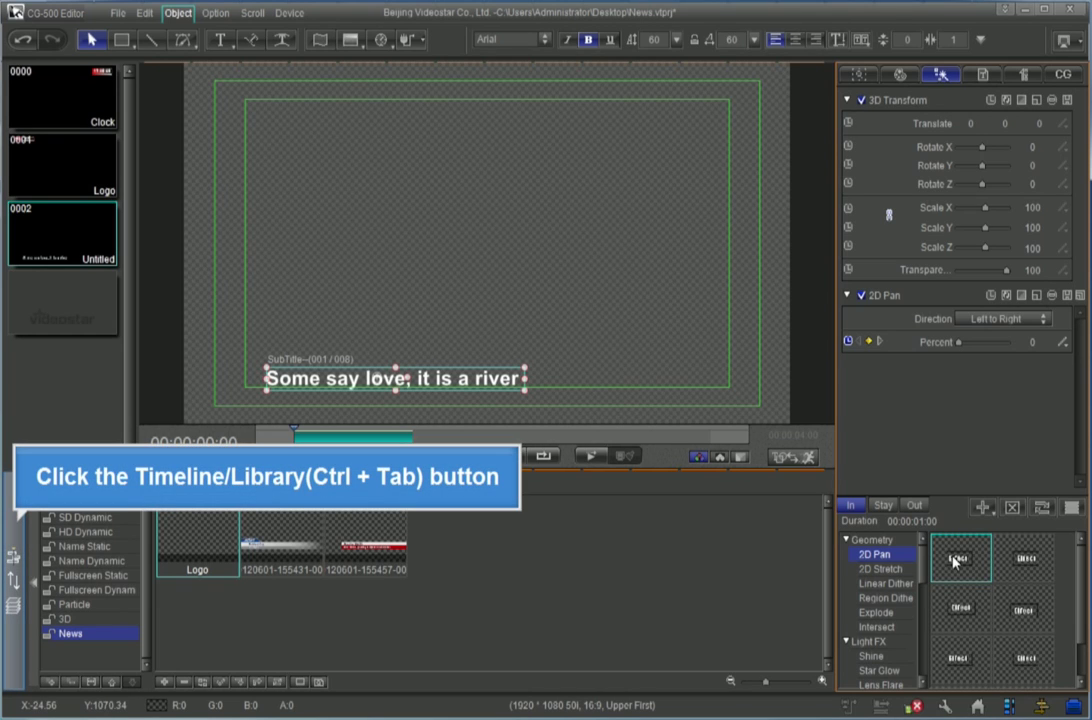
pyautogui.click(15, 540)
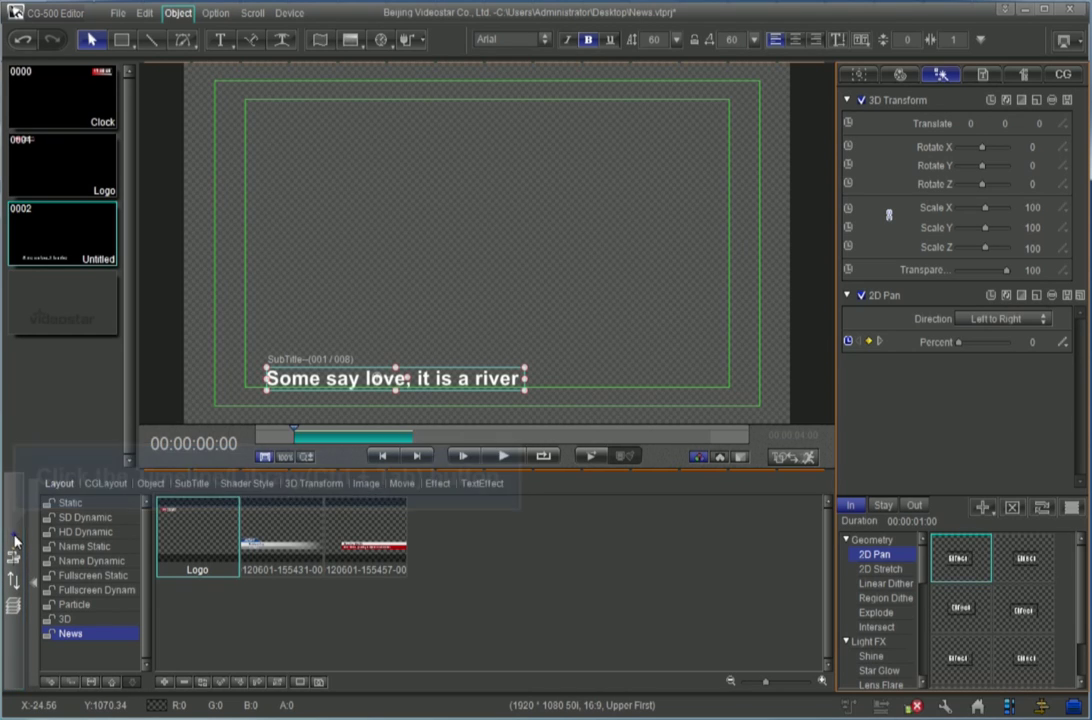
pyautogui.moveTo(246, 494); pyautogui.dragTo(300, 495)
pyautogui.press('Home')
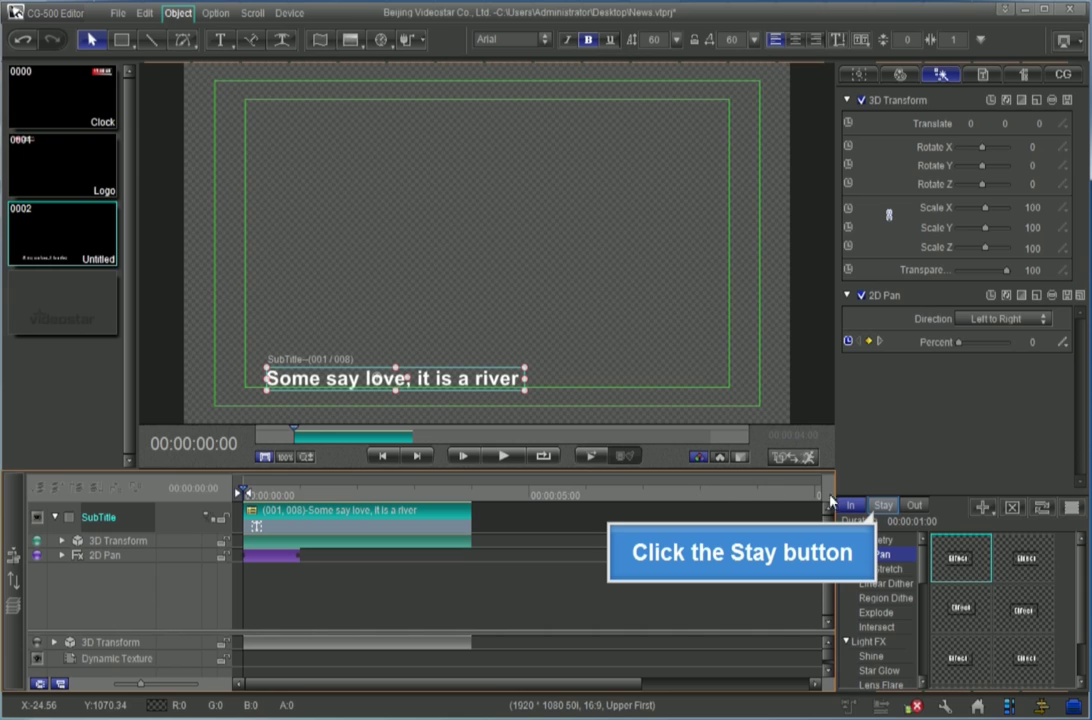
# Apply the first Image Light template as the subtitle's Stay effect and extend its end to about 00:00:03:02.
pyautogui.click(883, 506)
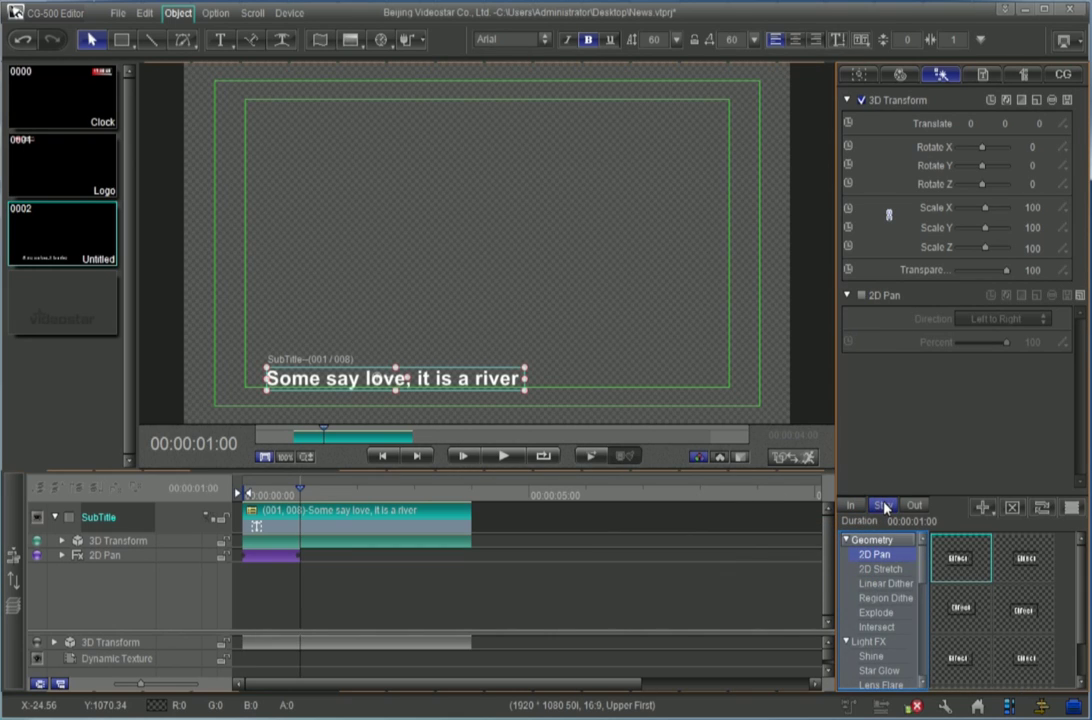
pyautogui.click(846, 541)
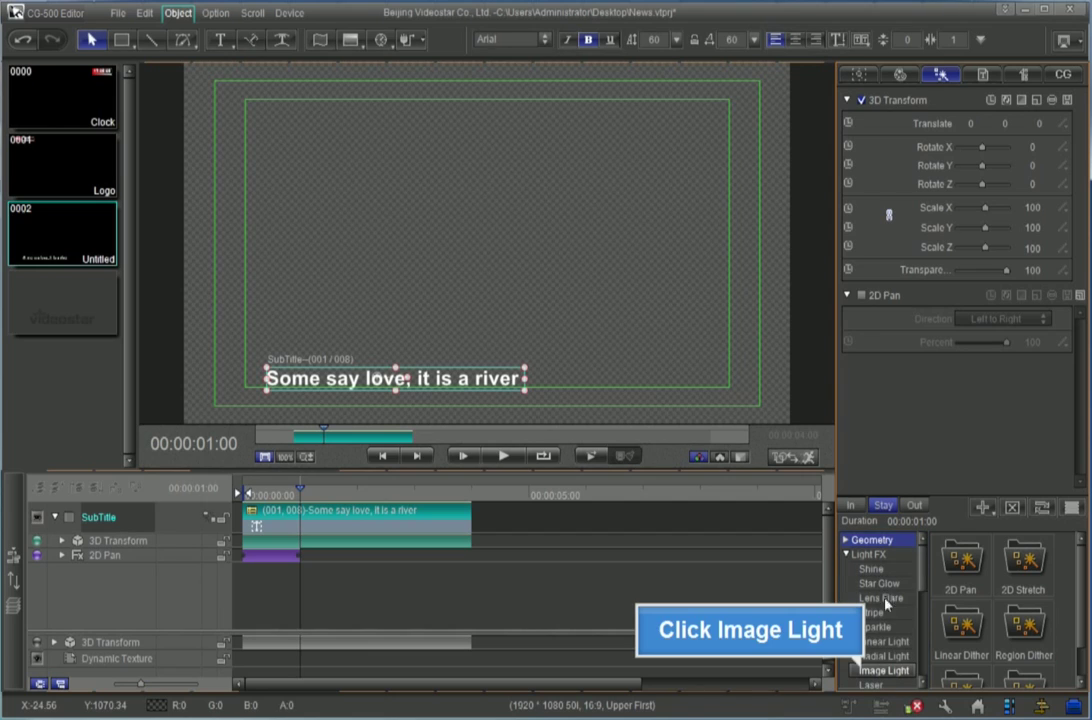
pyautogui.click(886, 671)
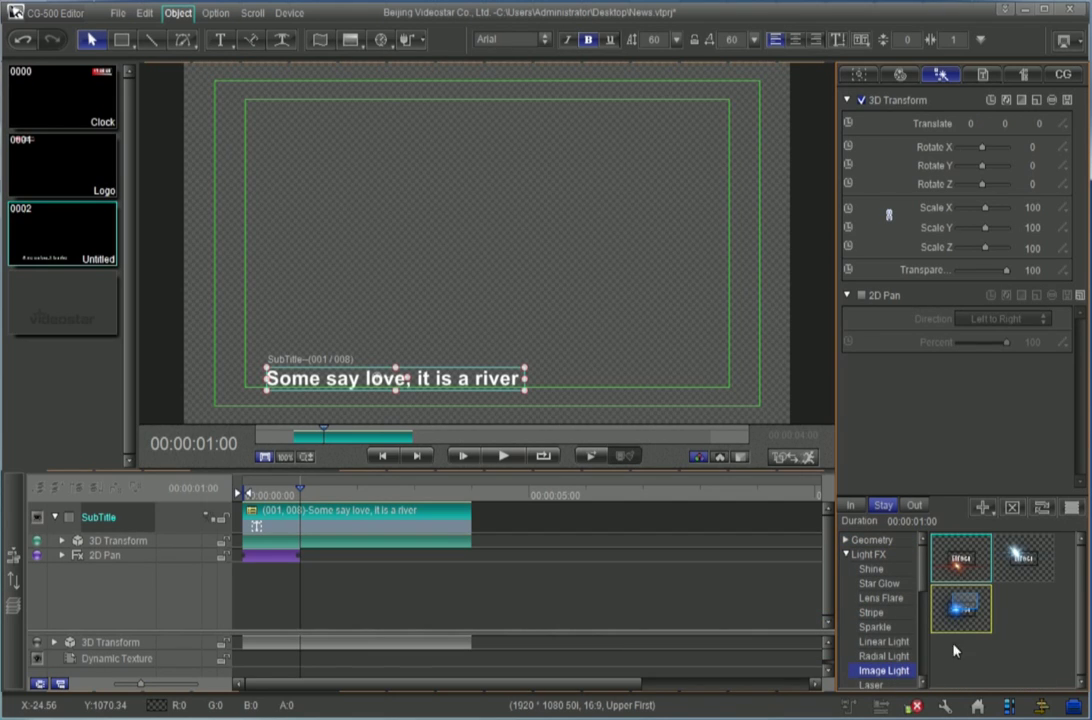
pyautogui.click(962, 607)
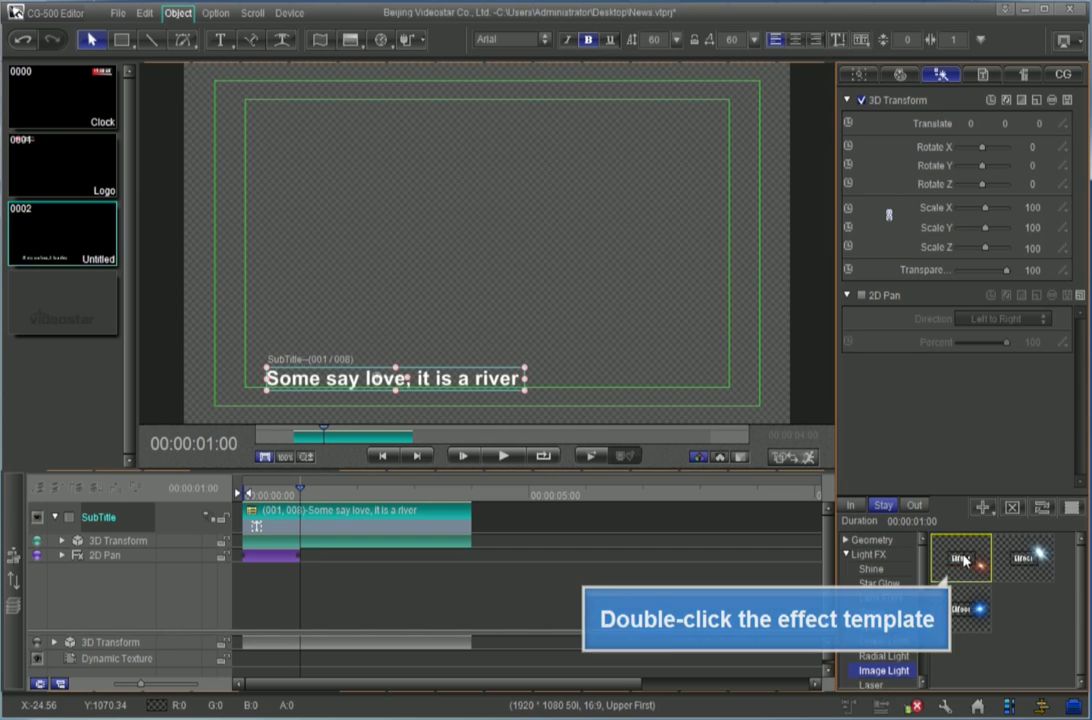
pyautogui.doubleClick(963, 560)
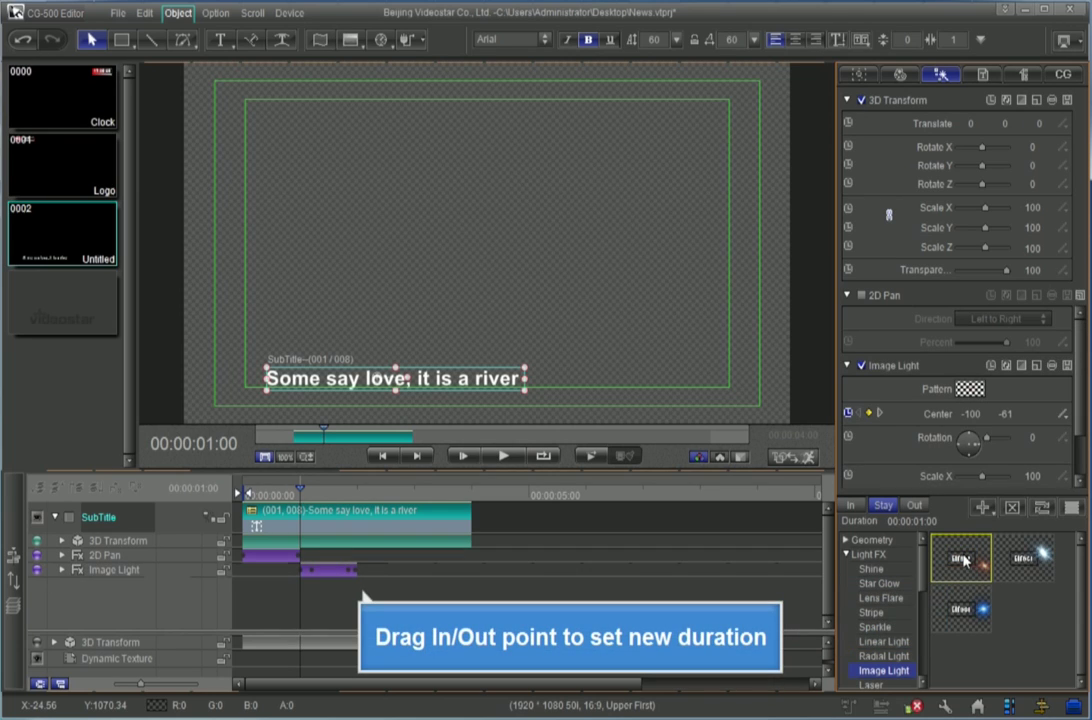
pyautogui.moveTo(359, 571); pyautogui.dragTo(418, 577)
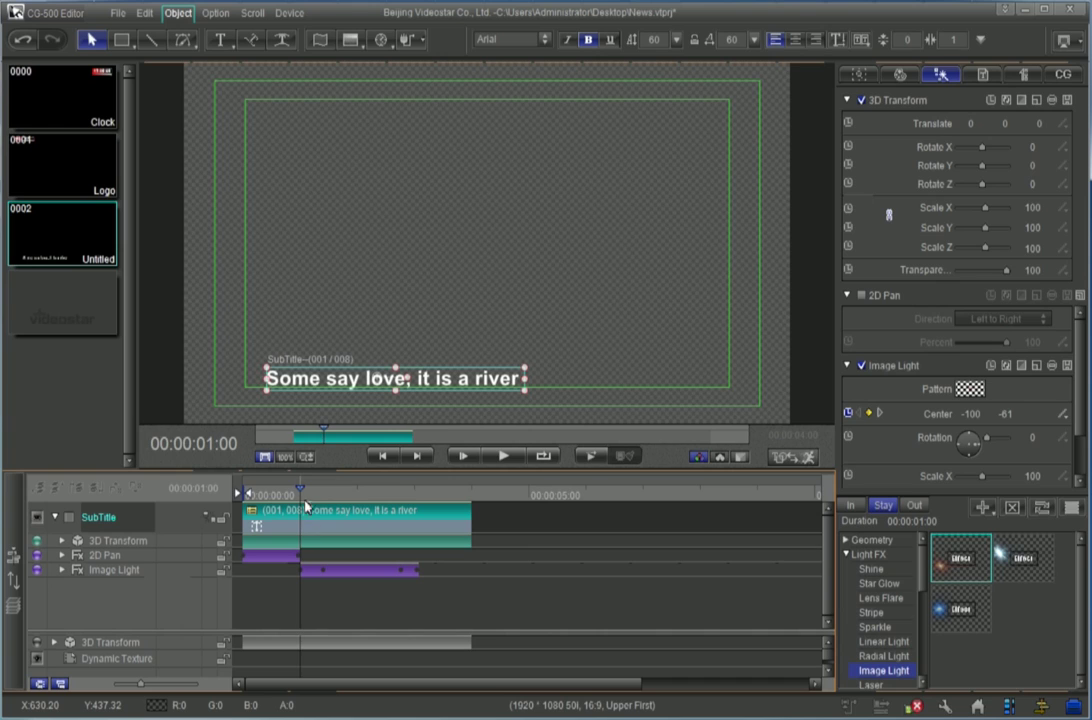
# Preview the Image Light effect on the timeline up to 00:00:03:02 and centre the subtitle horizontally in the frame.
pyautogui.moveTo(308, 494); pyautogui.dragTo(418, 493)
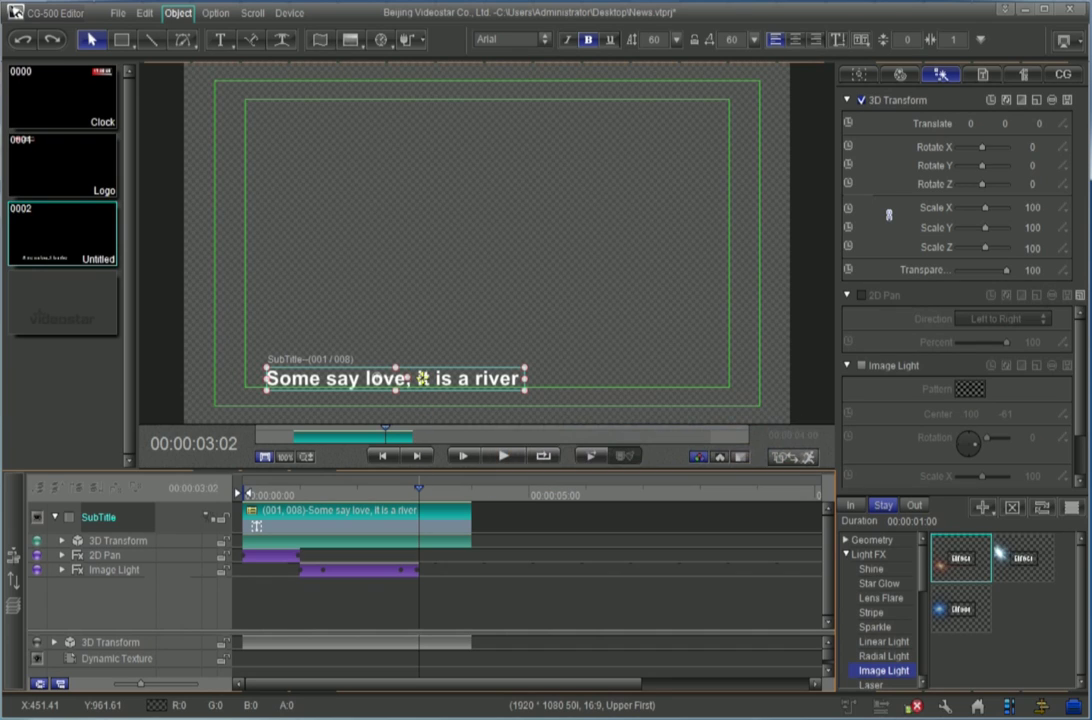
pyautogui.press('h')
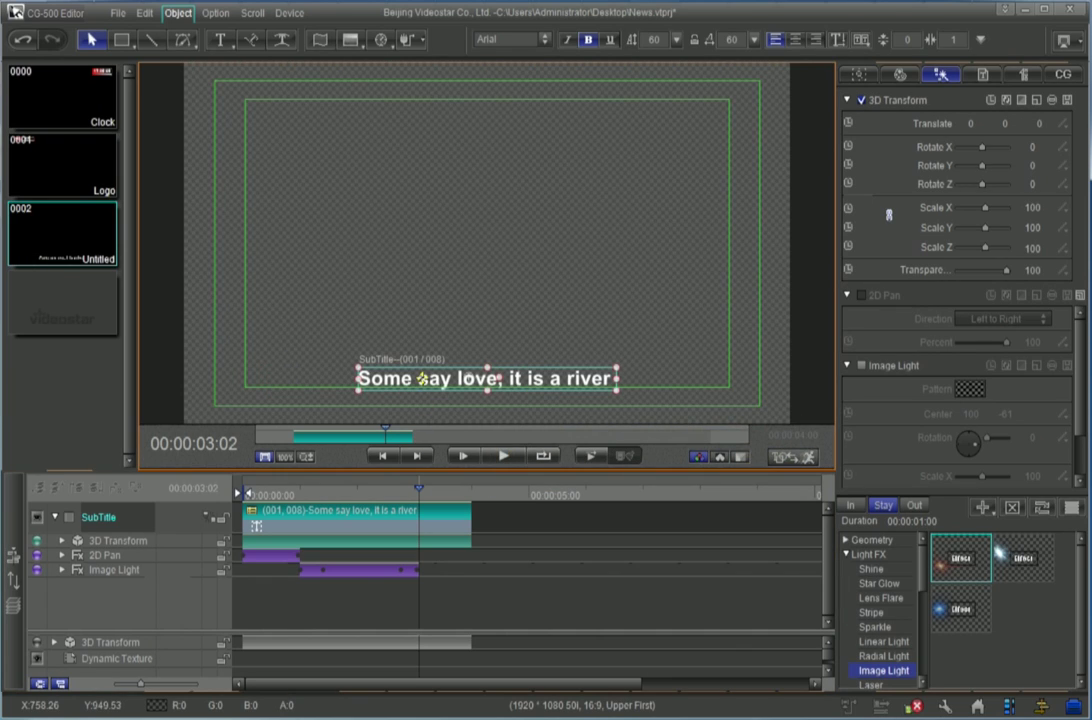
# Rename the untitled layout 0002 as SubTitle and add an empty layout below it.
pyautogui.doubleClick(106, 260)
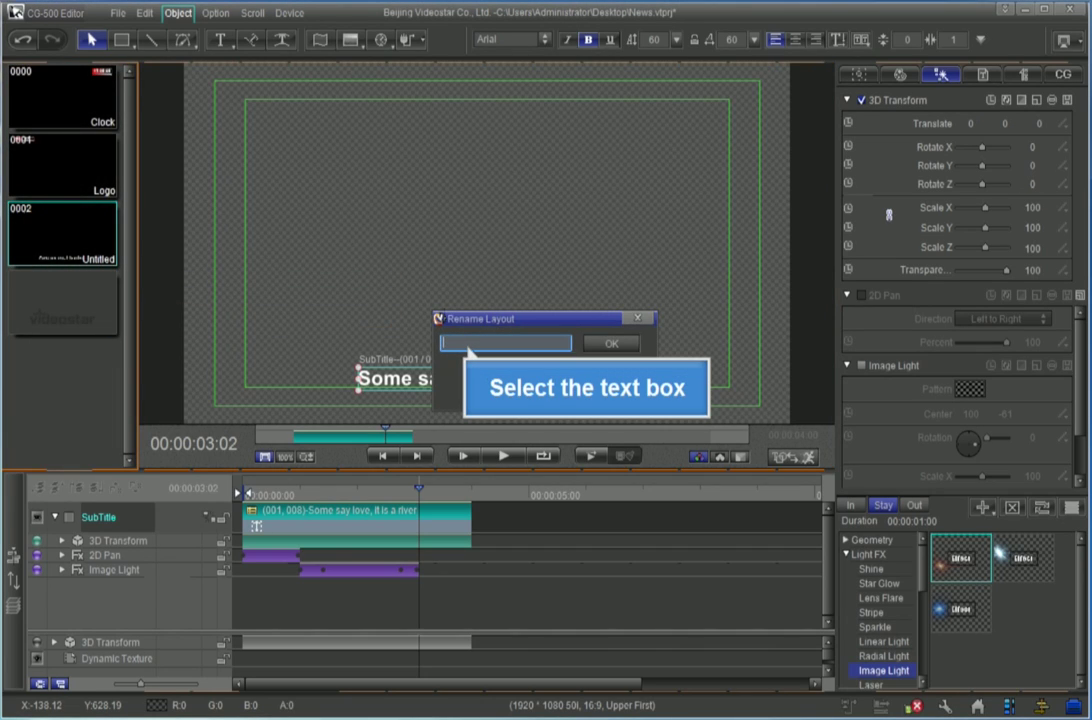
pyautogui.click(458, 343)
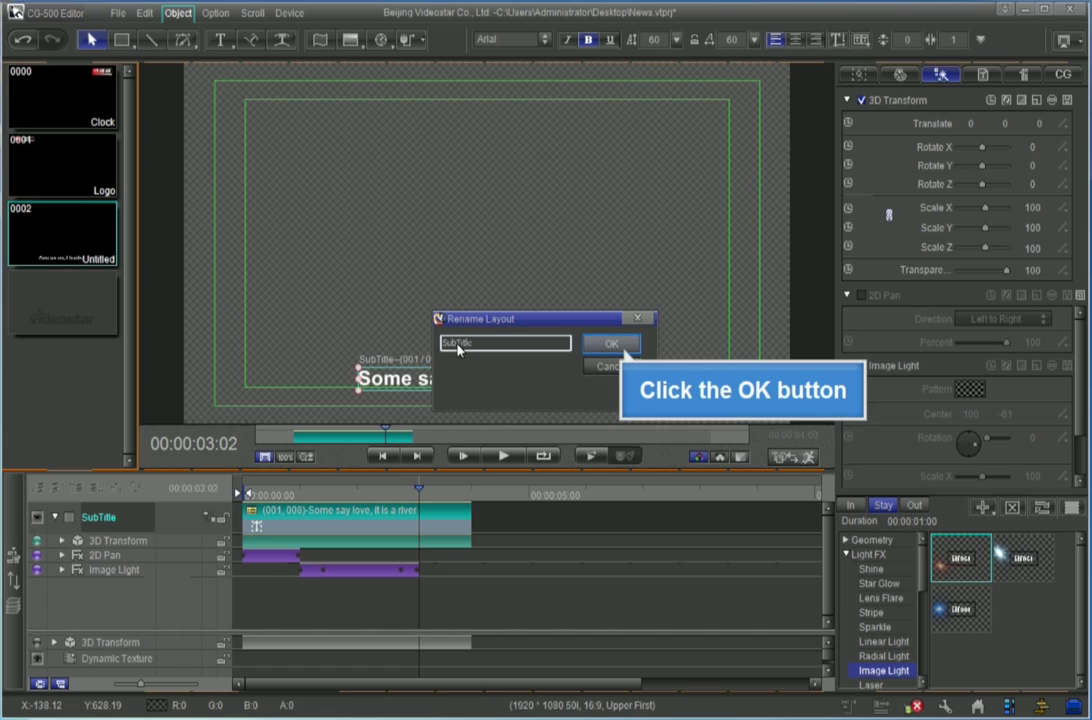
pyautogui.click(610, 344)
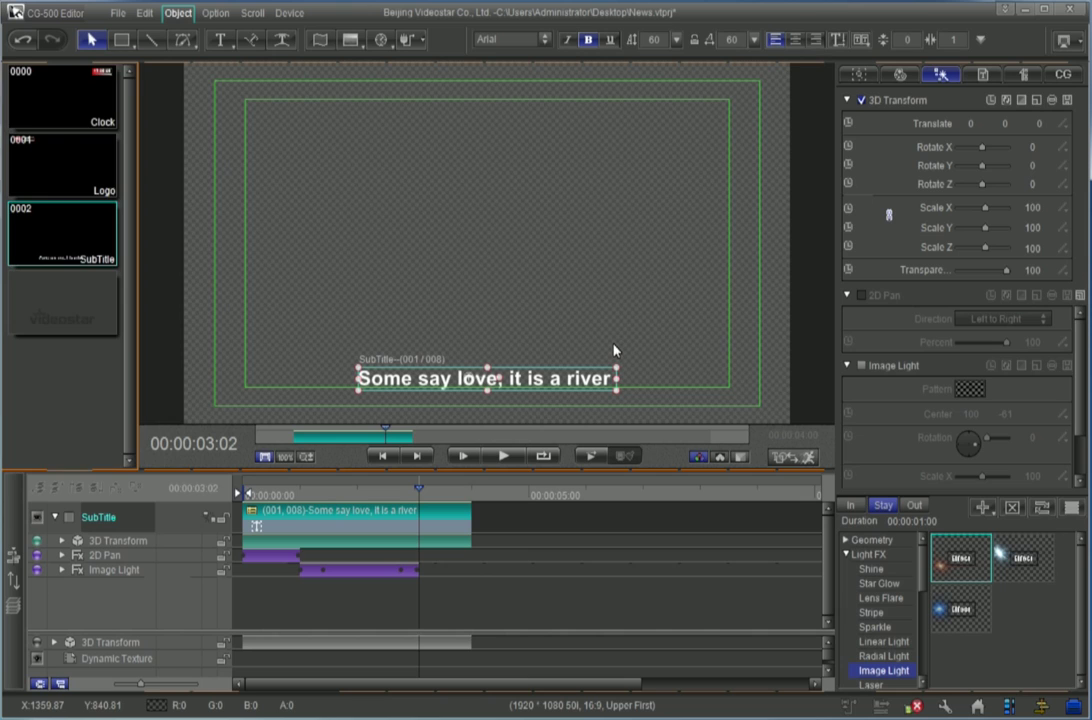
pyautogui.click(73, 316)
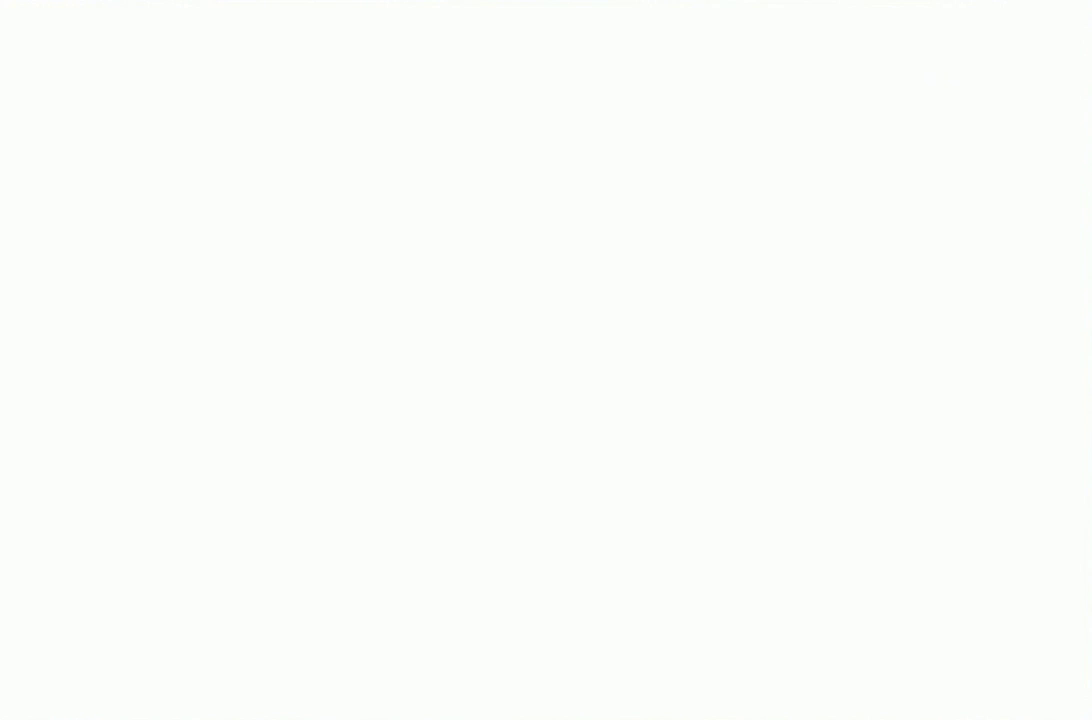